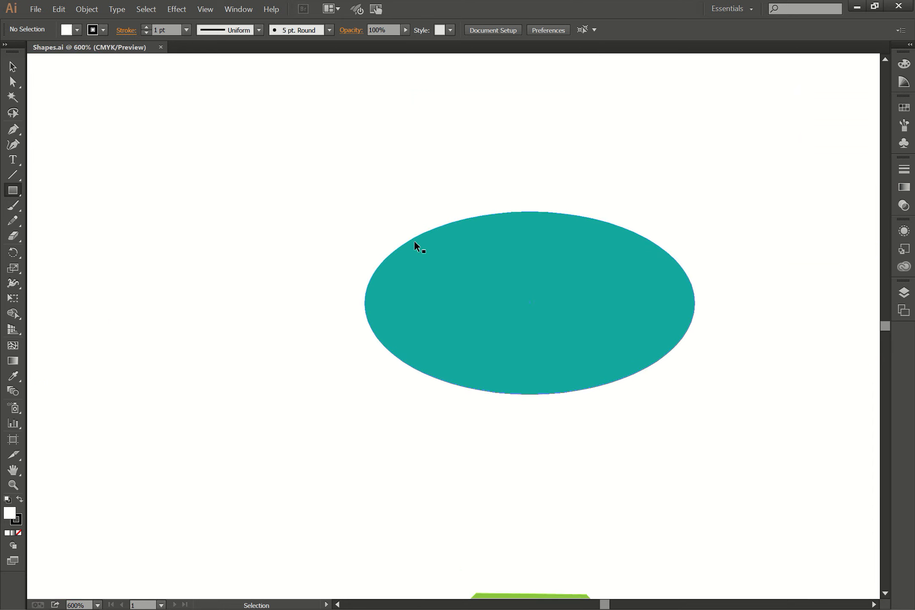
key(ctrl+minus)
key(ctrl+minus)
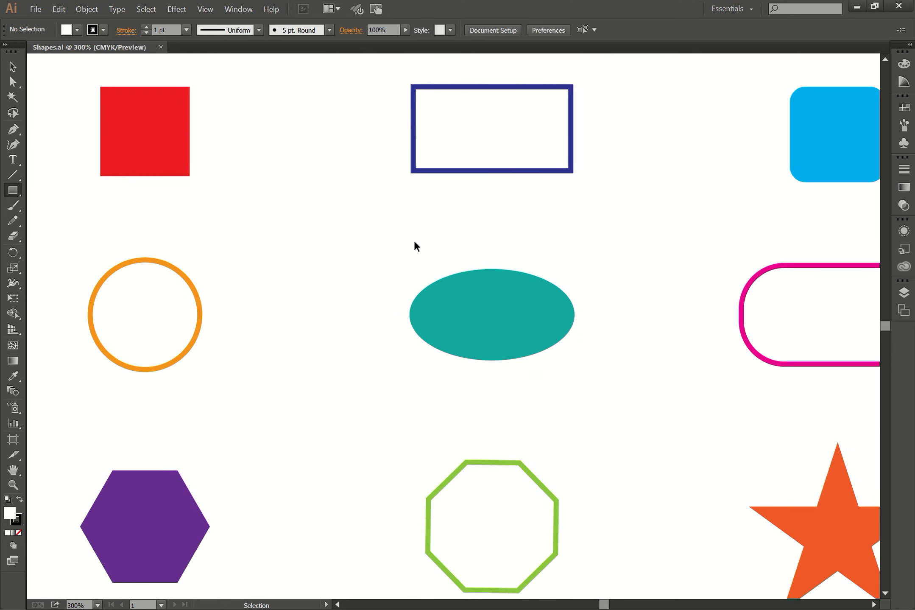
key(m)
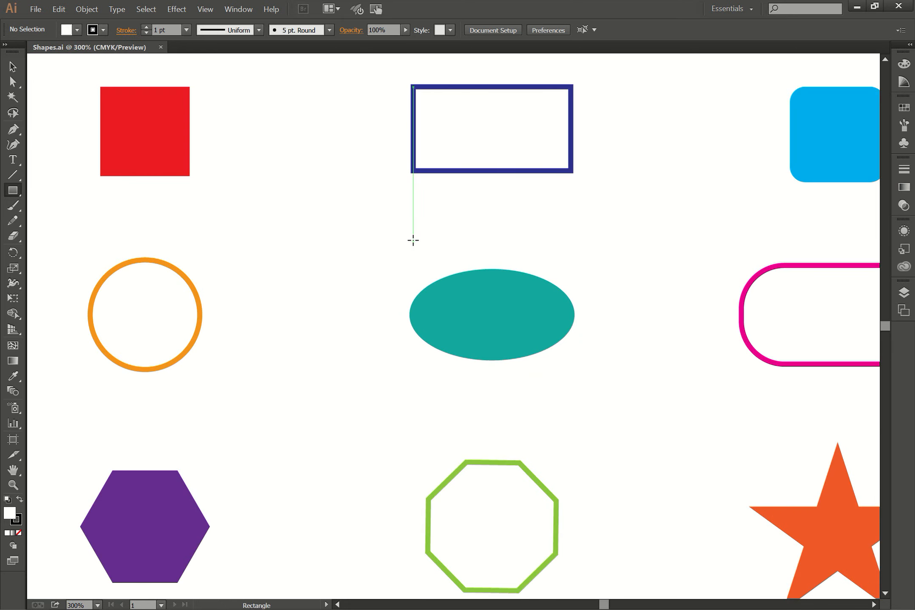
key(ctrl+0)
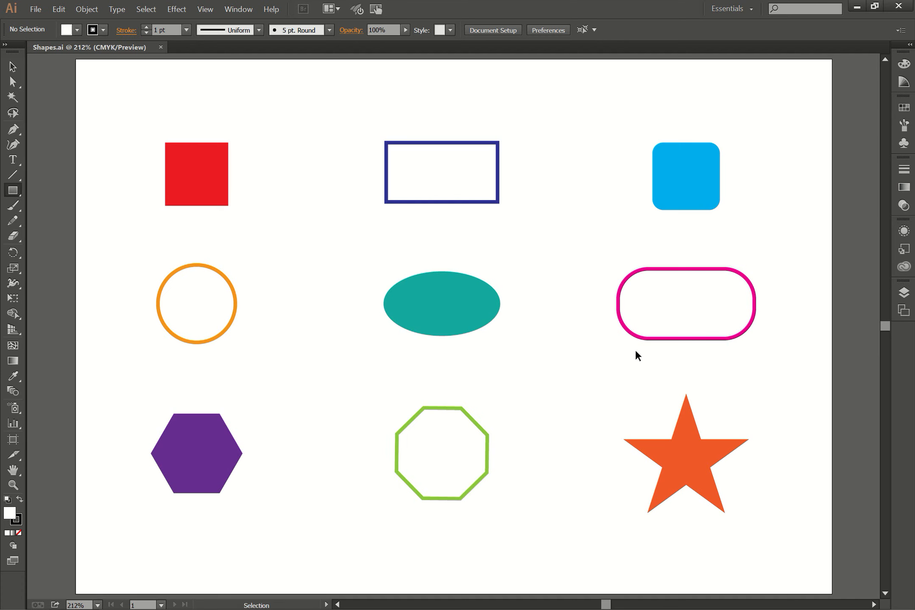
key(ctrl+equal)
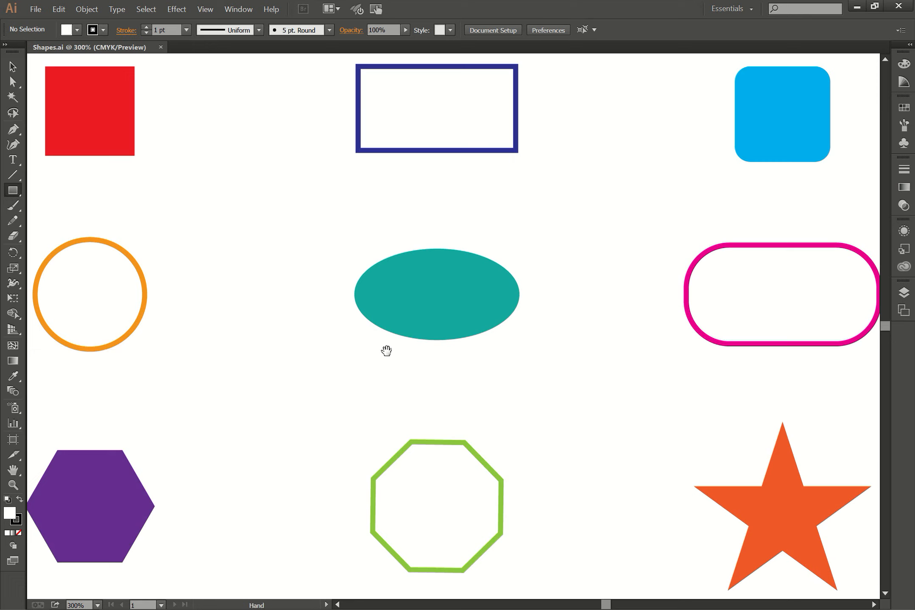
drag(180, 427, 317, 247)
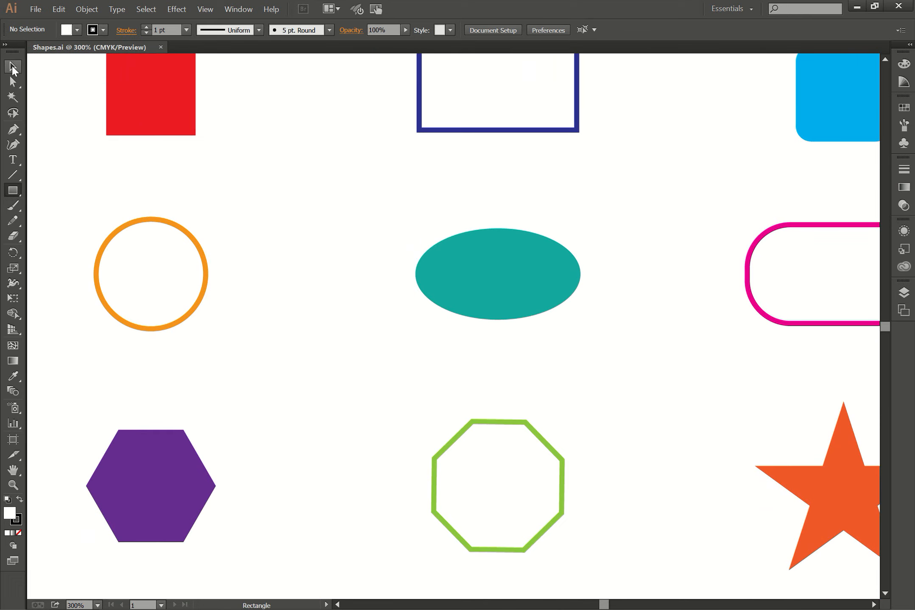
Try drawing a rectangle about 1.75 by 2.39 cm between the orange circle and the teal ellipse, and undo it.
click(12, 67)
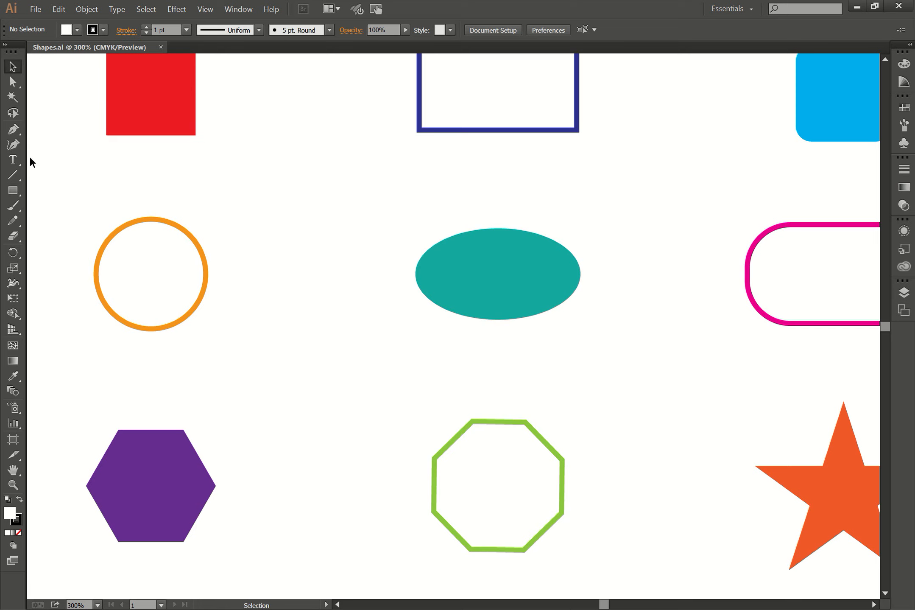
click(12, 191)
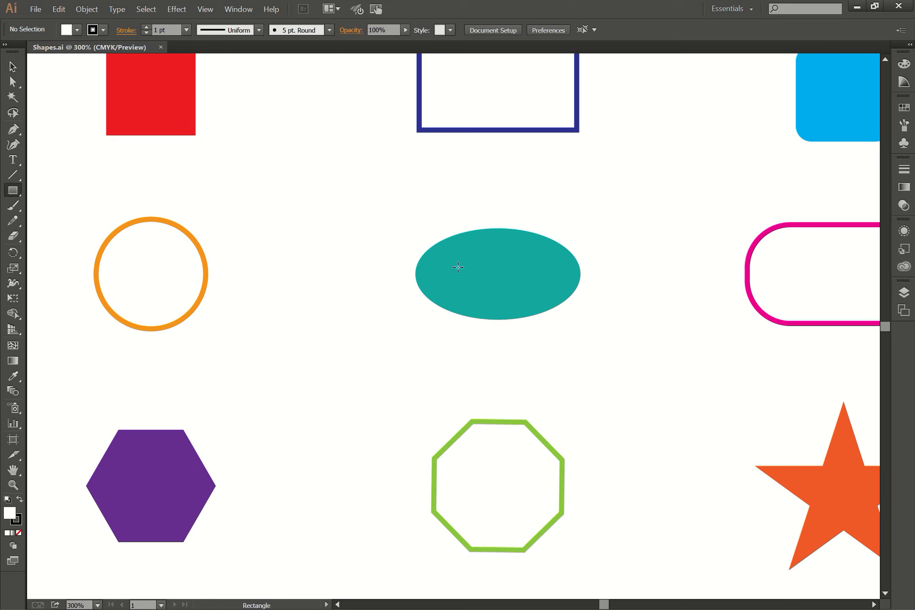
mouse_move(329, 196)
mouse_down()
mouse_move(337, 228)
mouse_move(393, 282)
mouse_up()
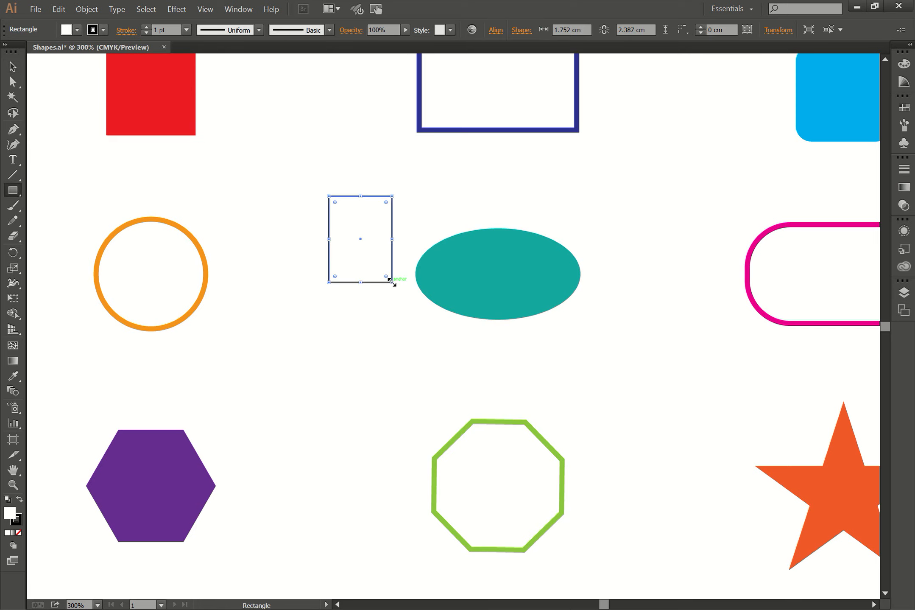
key(ctrl+z)
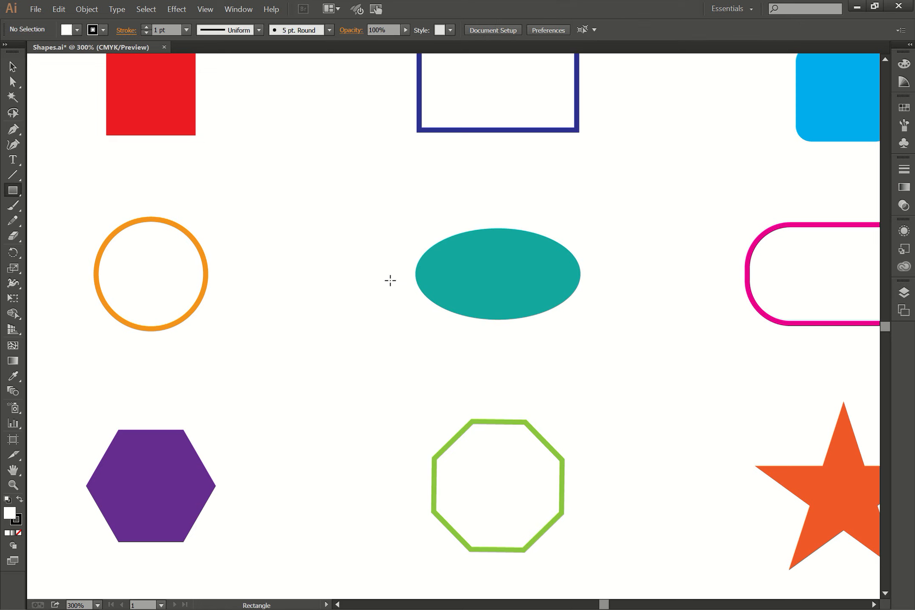
Reposition the teal ellipse, orange star and green octagon from within the Rectangle tool using temporary selection, and select the orange circle.
drag(491, 267, 387, 219)
drag(820, 475, 638, 324)
drag(505, 424, 413, 382)
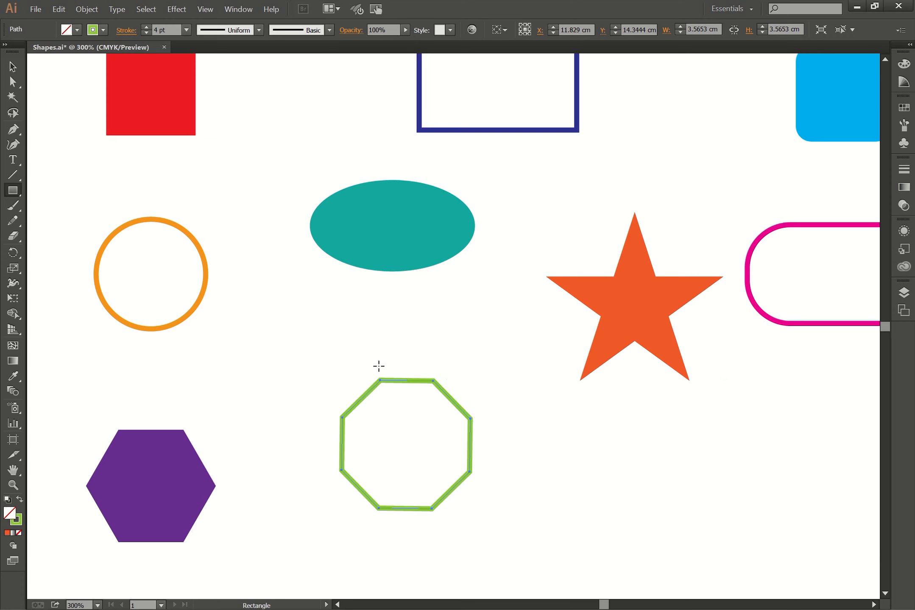
ctrl+click(192, 236)
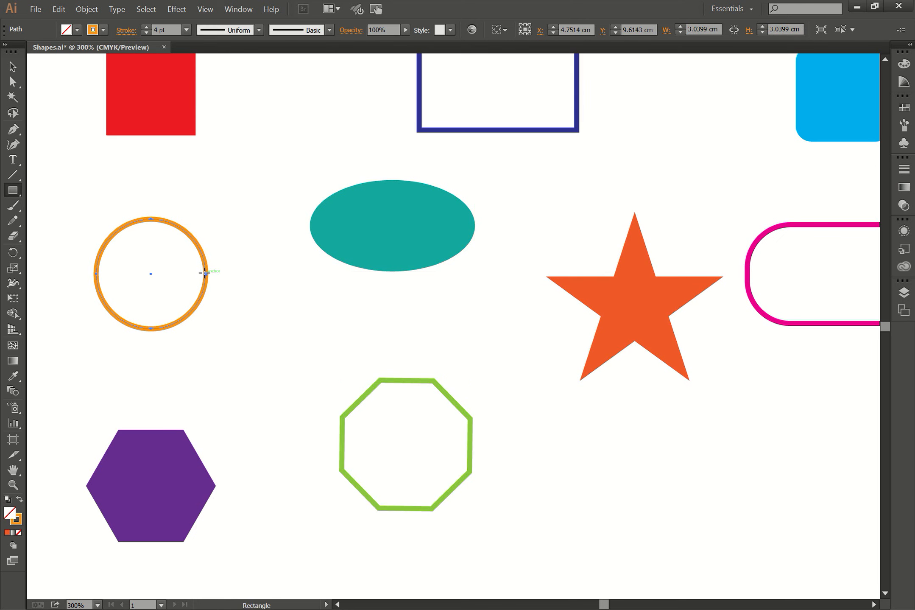
key(ctrl)
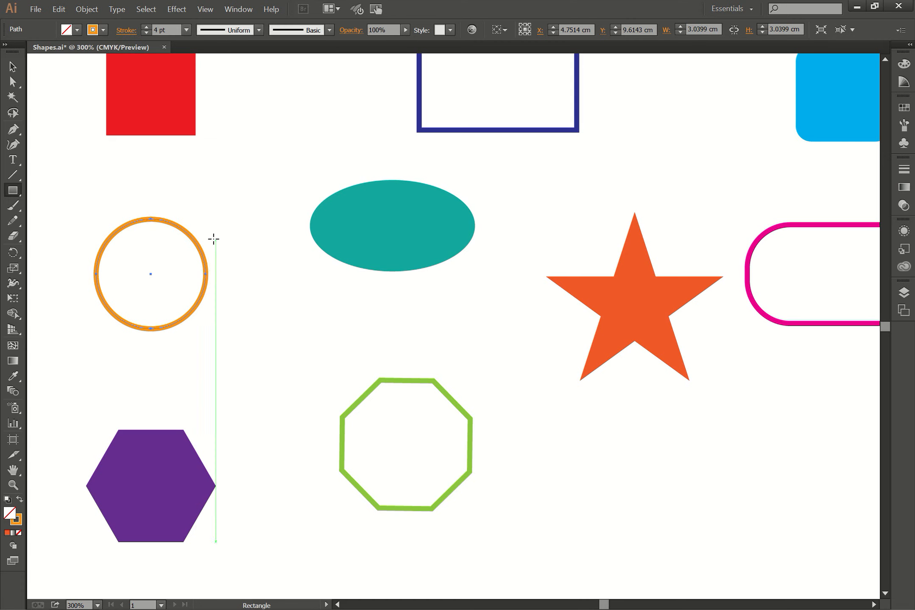
With the Selection tool, bring the teal ellipse, orange circle and green octagon closer together, placing the octagon just below the ellipse.
click(16, 65)
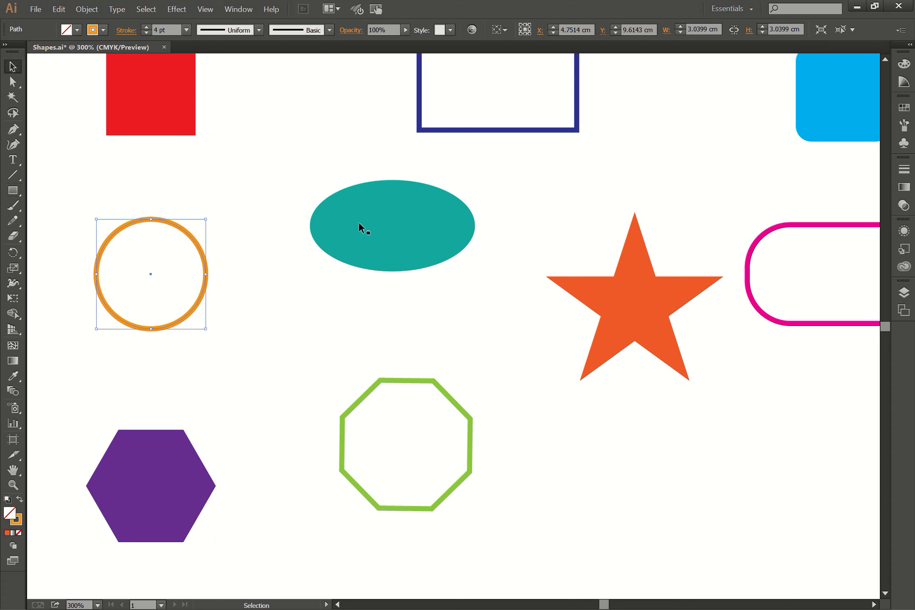
drag(388, 216, 430, 248)
click(420, 331)
drag(144, 218, 235, 199)
drag(392, 377, 365, 316)
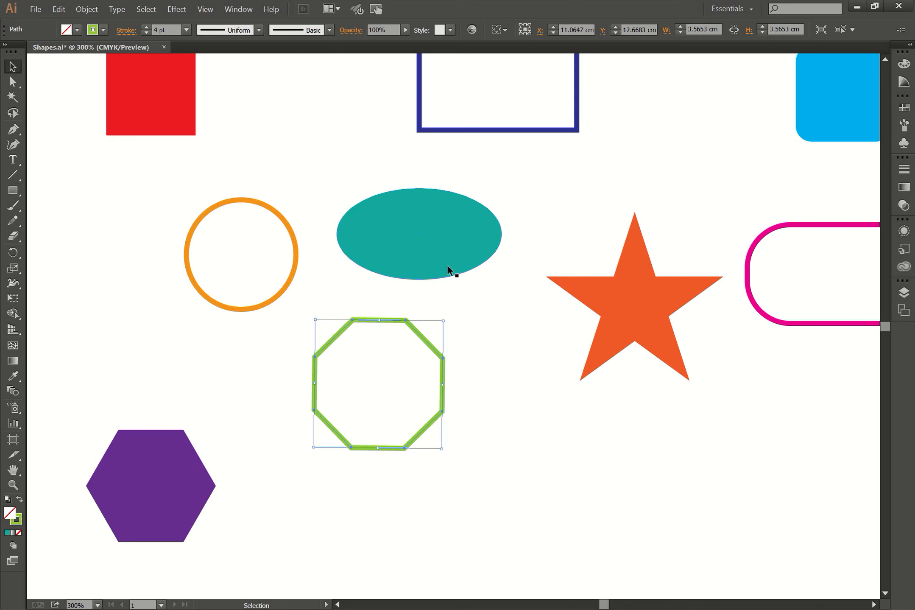
With the Direct Selection tool, pull the teal ellipse's left anchor point inward to about X 12.98 cm, forming a crescent.
click(13, 82)
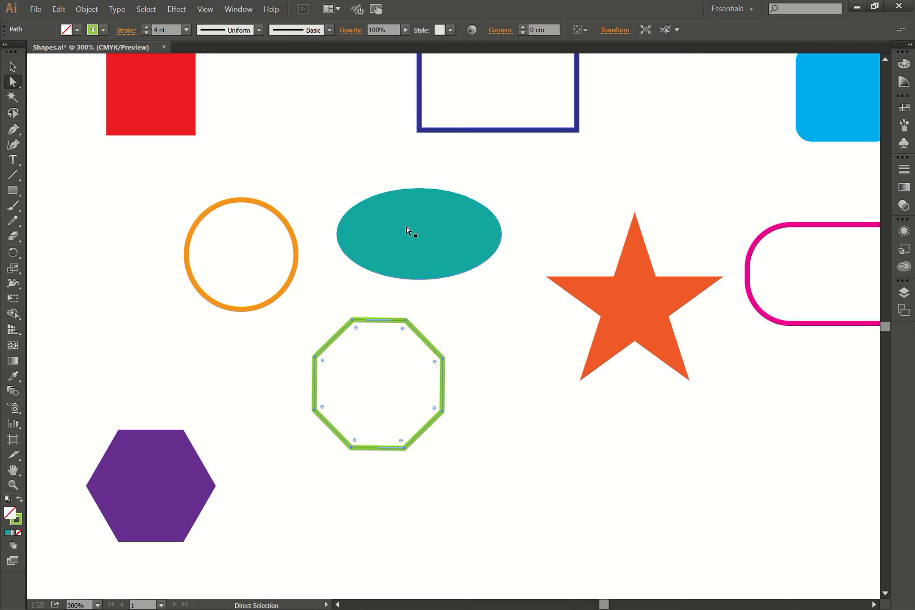
click(337, 235)
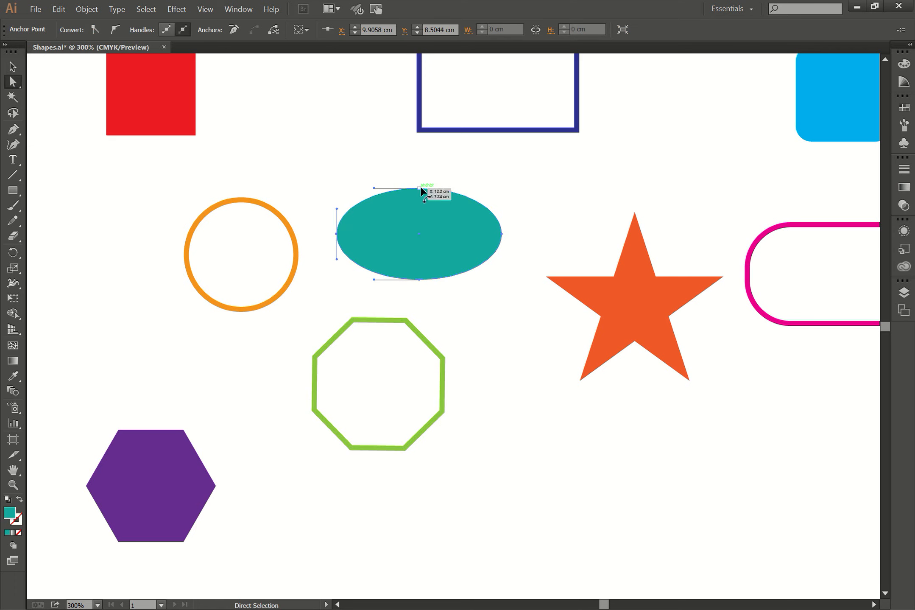
drag(337, 234, 458, 234)
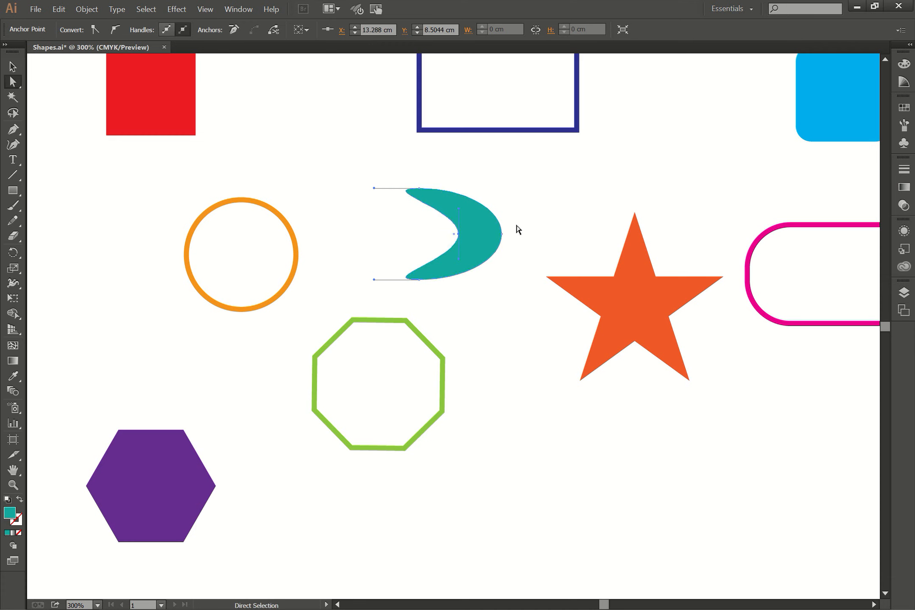
key(ctrl+z)
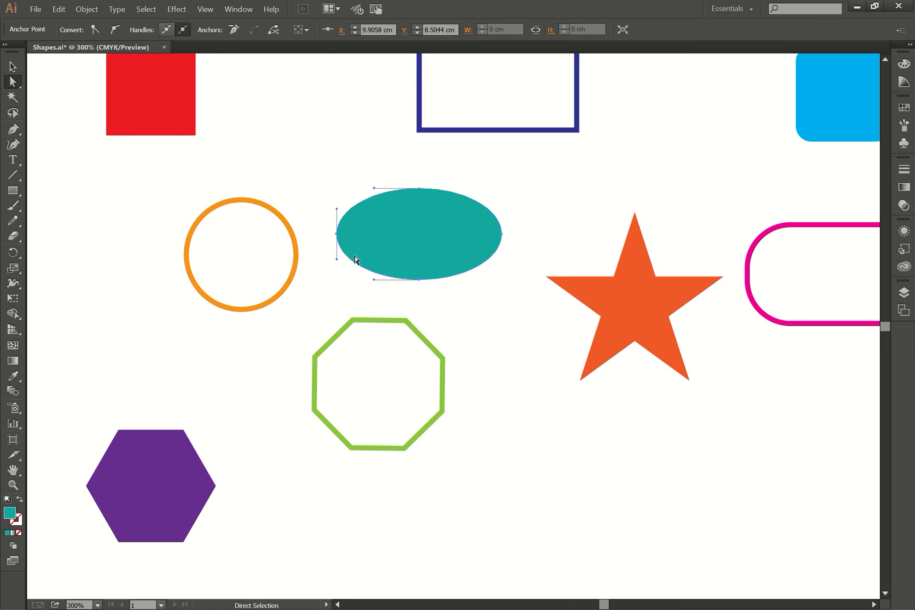
drag(336, 234, 448, 234)
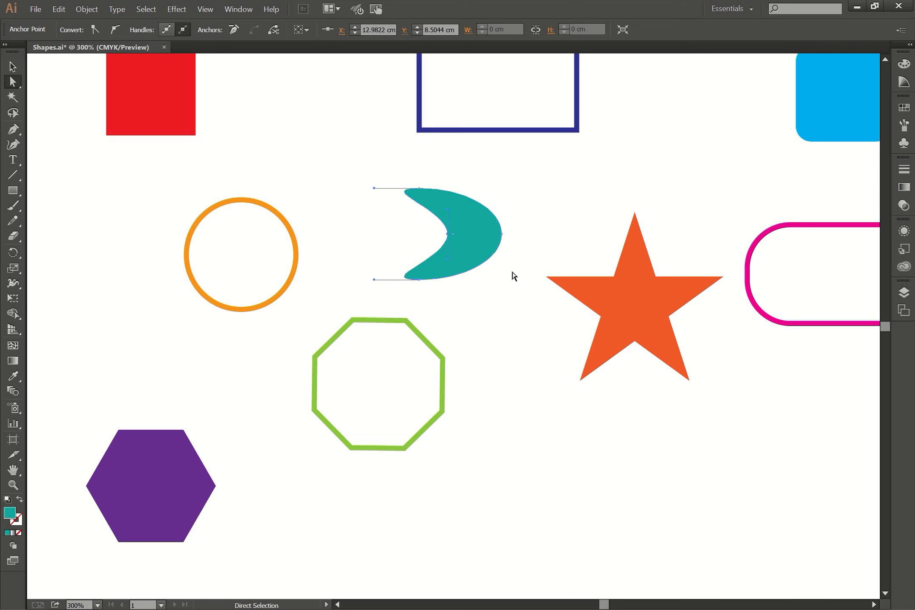
click(511, 296)
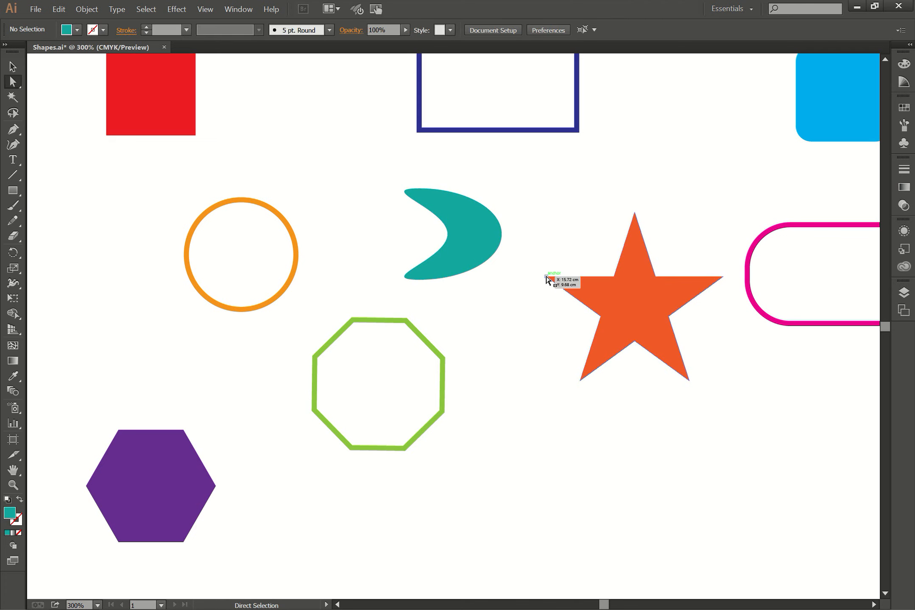
Move the green octagon's upper-right corner inward to about X 11.24, Y 12.07 cm and its lower-left-side corner to about X 10.68, Y 12.89 cm.
drag(408, 320, 385, 362)
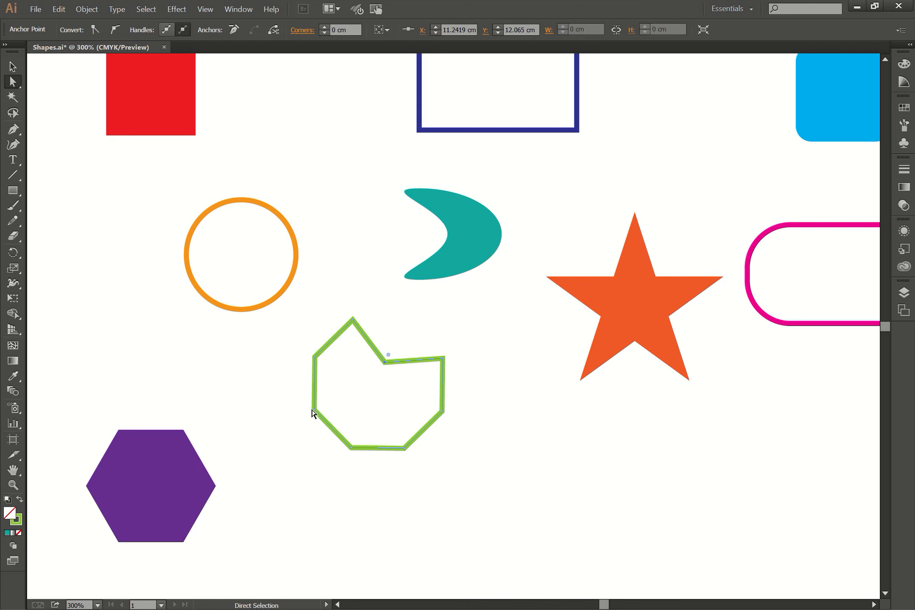
click(328, 402)
drag(314, 409, 364, 392)
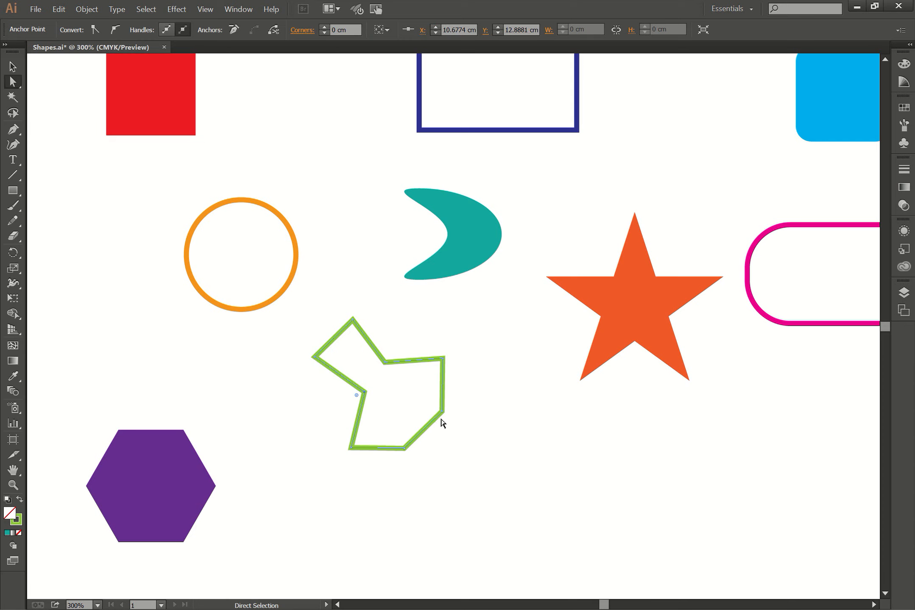
Shift only the vertical right edge of the green shape slightly outward and down.
click(443, 388)
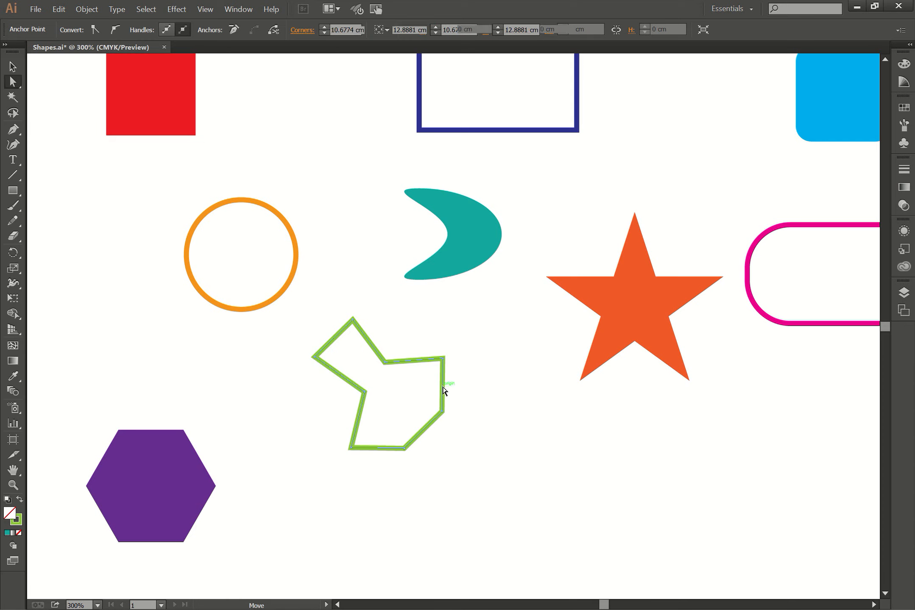
click(451, 384)
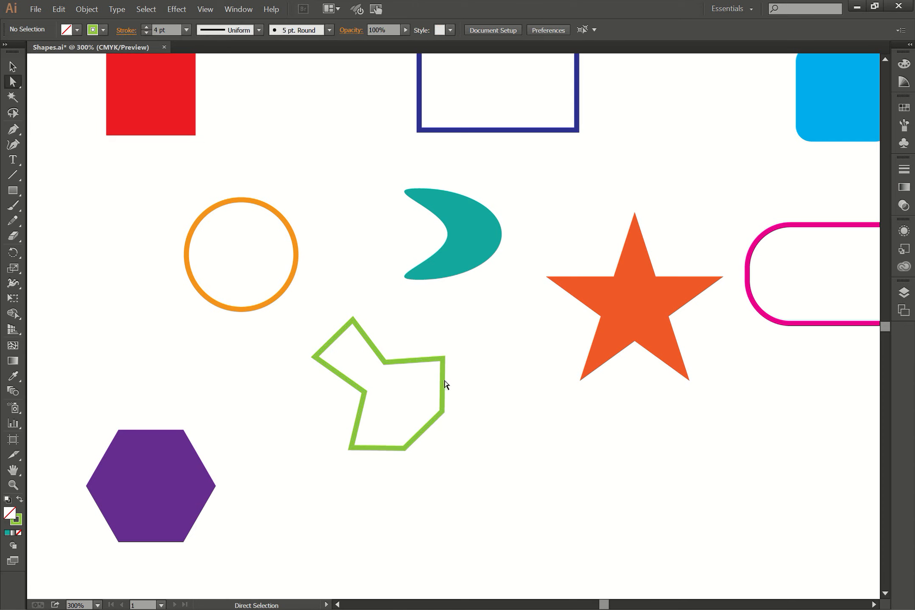
click(443, 384)
drag(443, 384, 457, 407)
Select the three anchor points around the green shape's upper-left notches together, move them well to the left, and deselect the shape.
drag(292, 340, 409, 404)
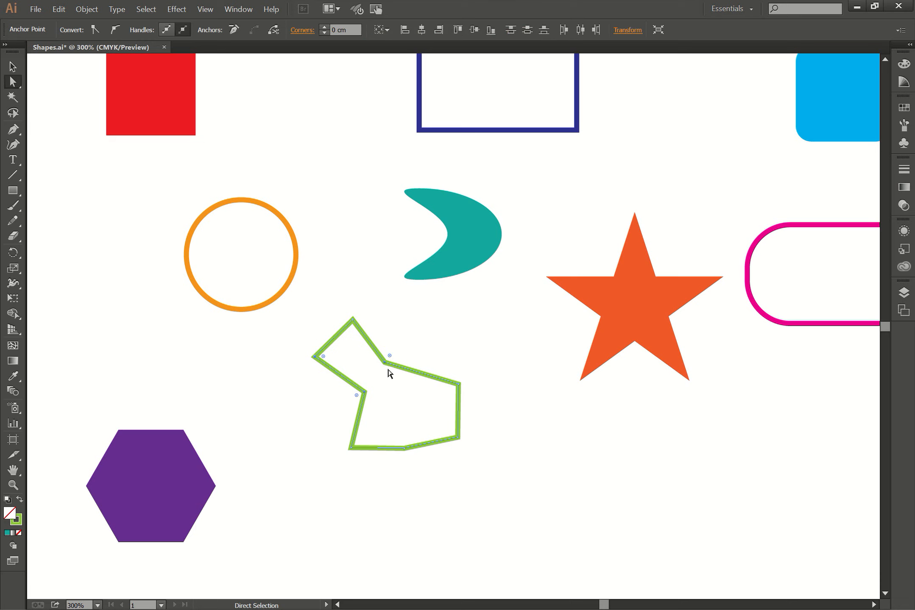
drag(378, 368, 293, 375)
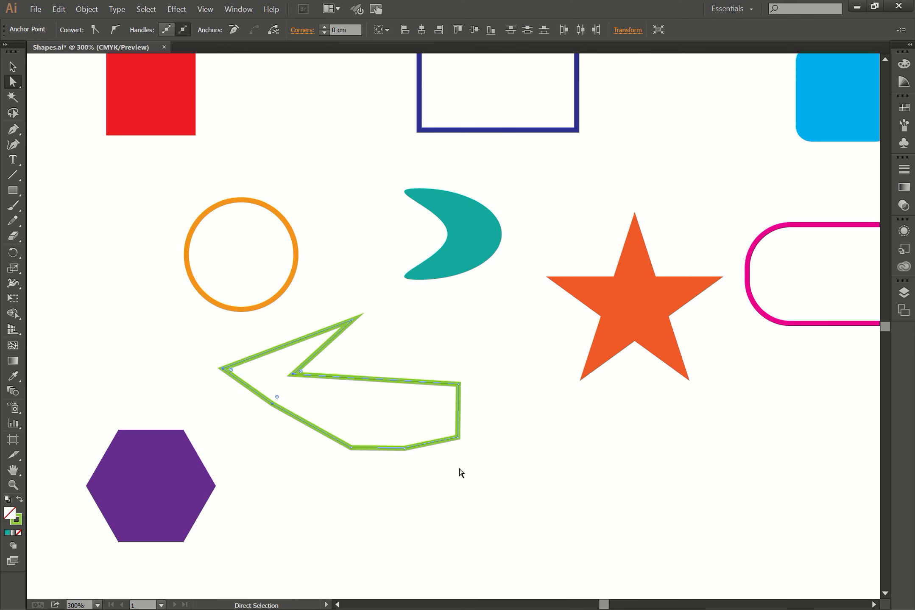
click(427, 466)
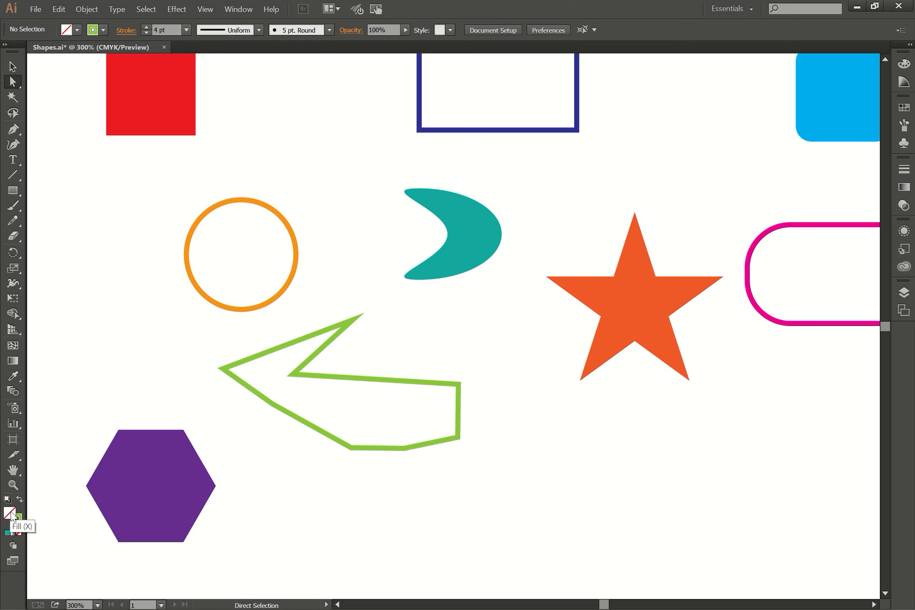
Move the whole purple hexagon to the open area below the orange star, and shift it slightly down and left.
drag(161, 493, 555, 454)
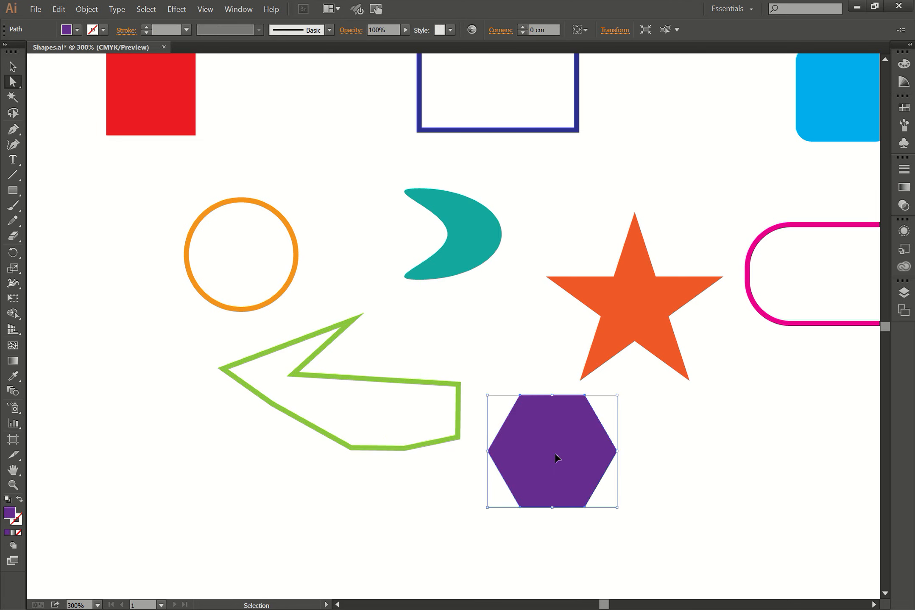
key(ctrl+plus)
key(ctrl+plus)
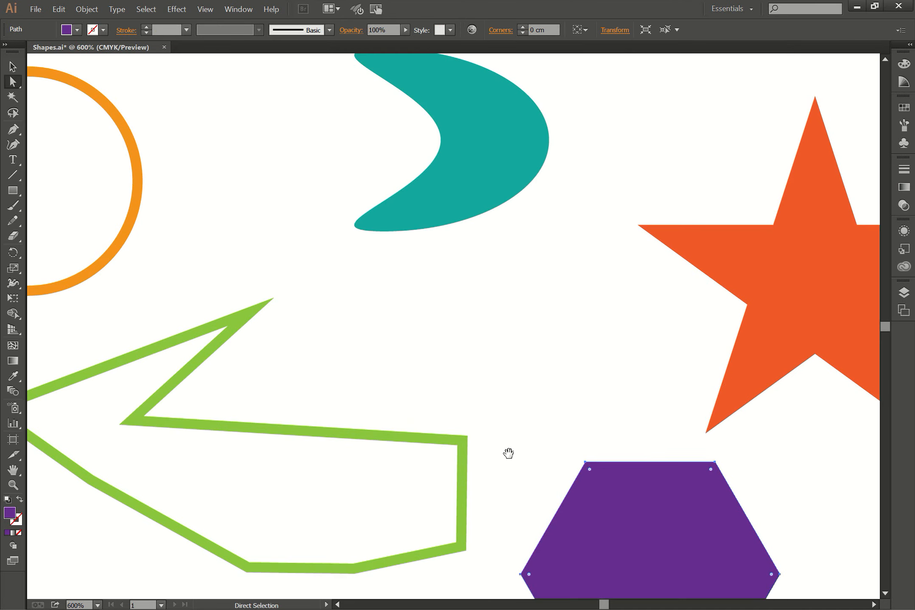
drag(715, 537, 544, 268)
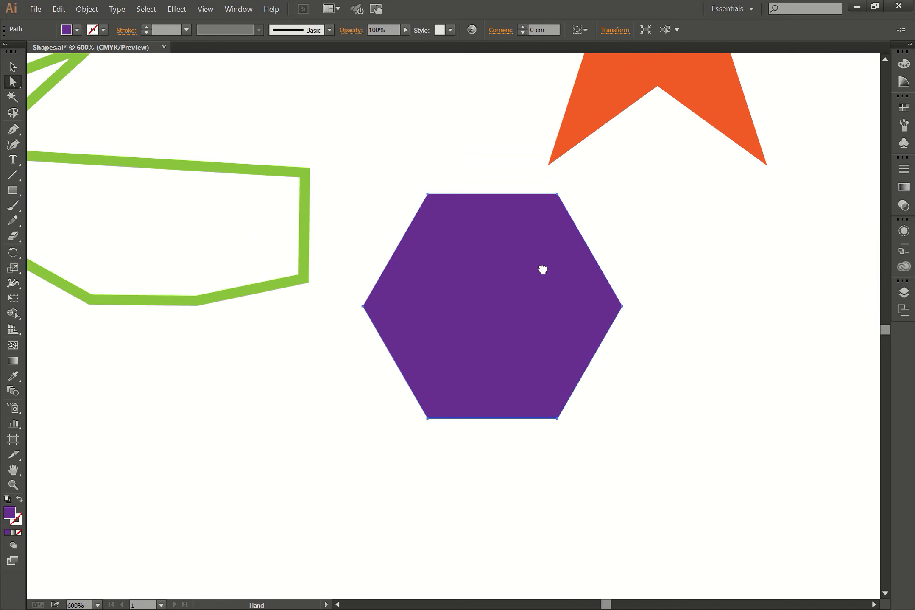
click(677, 274)
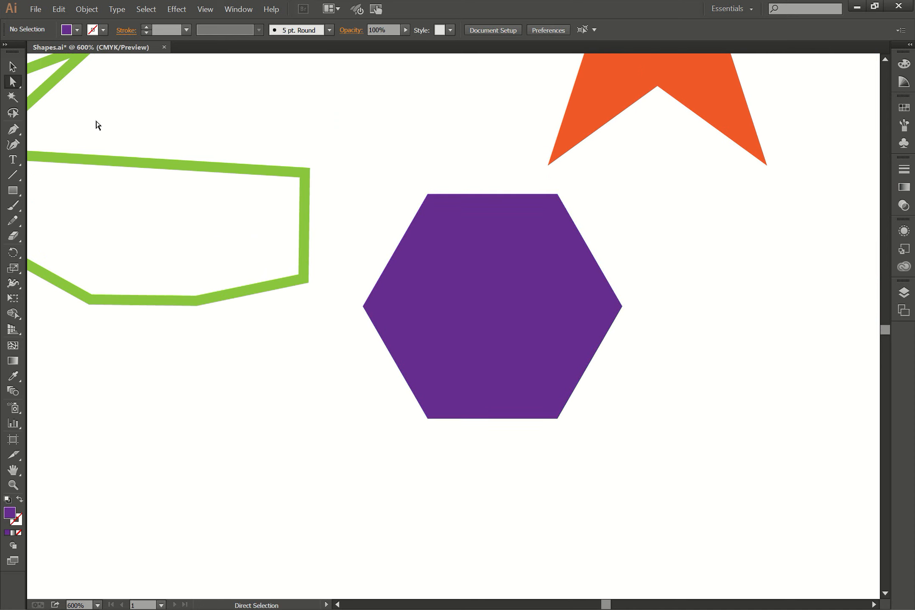
click(495, 300)
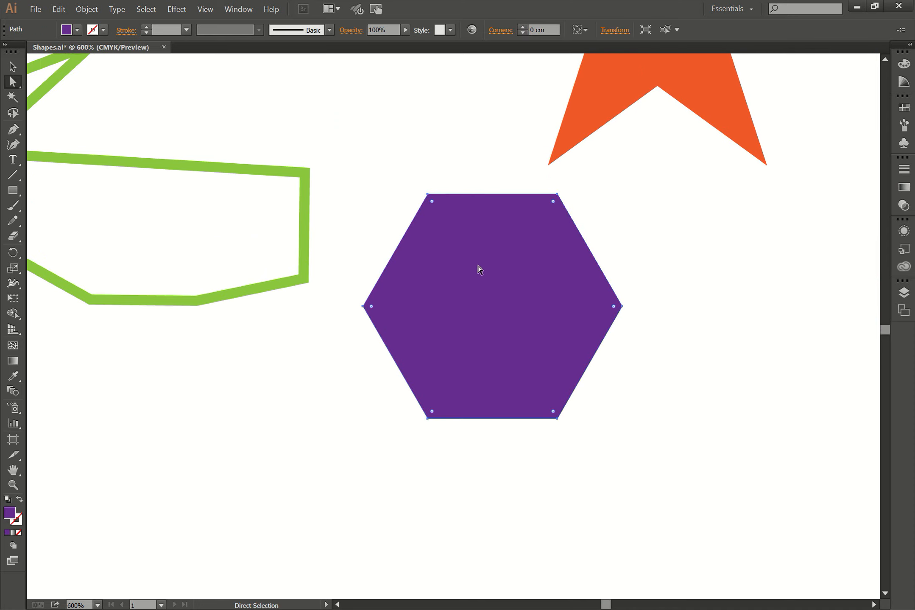
drag(493, 308, 423, 367)
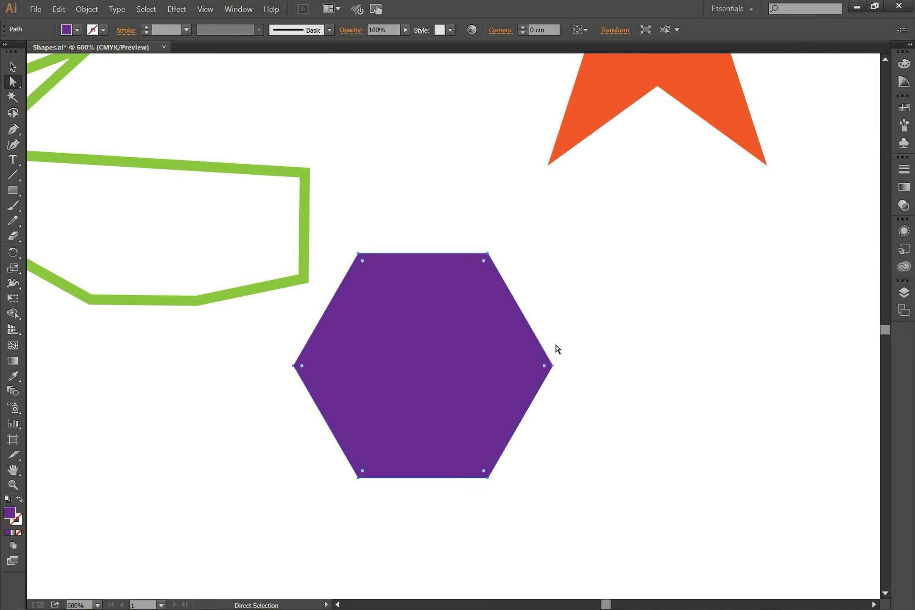
Shift only the purple hexagon's top edge to the right until its right end lines up with the rightmost corner.
click(577, 302)
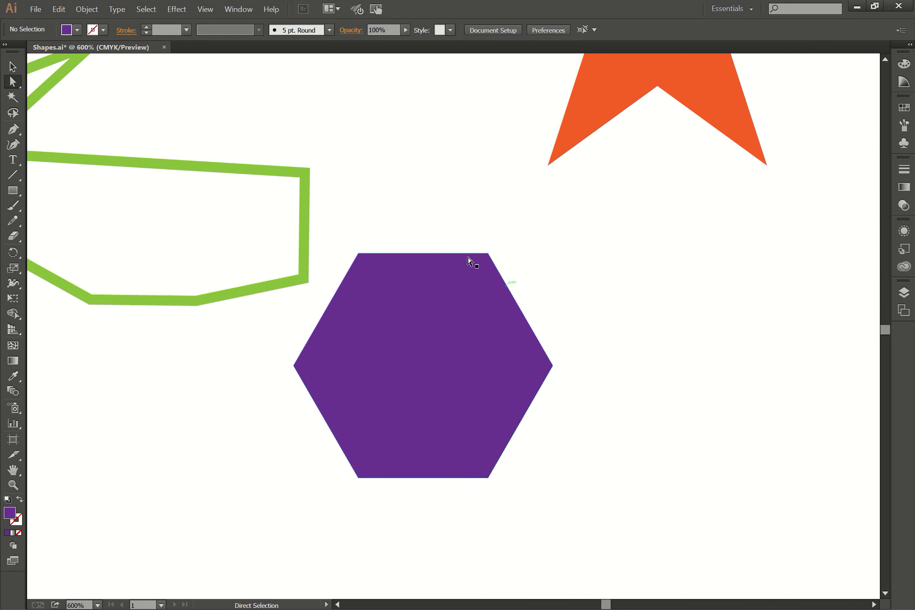
drag(438, 254, 502, 257)
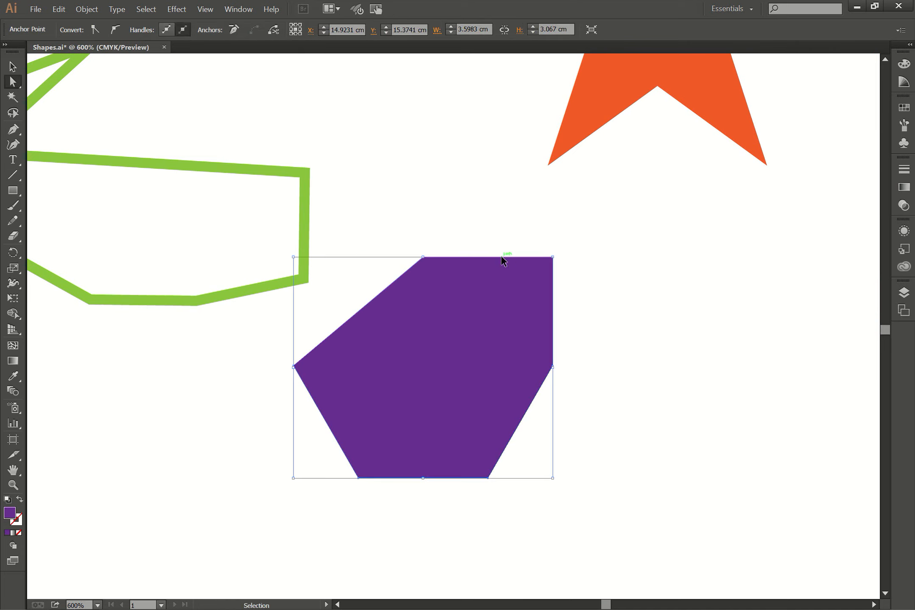
Undo the top-edge shift, and pull the purple hexagon's upper-right and lower-left corner points diagonally outward.
key(ctrl+z)
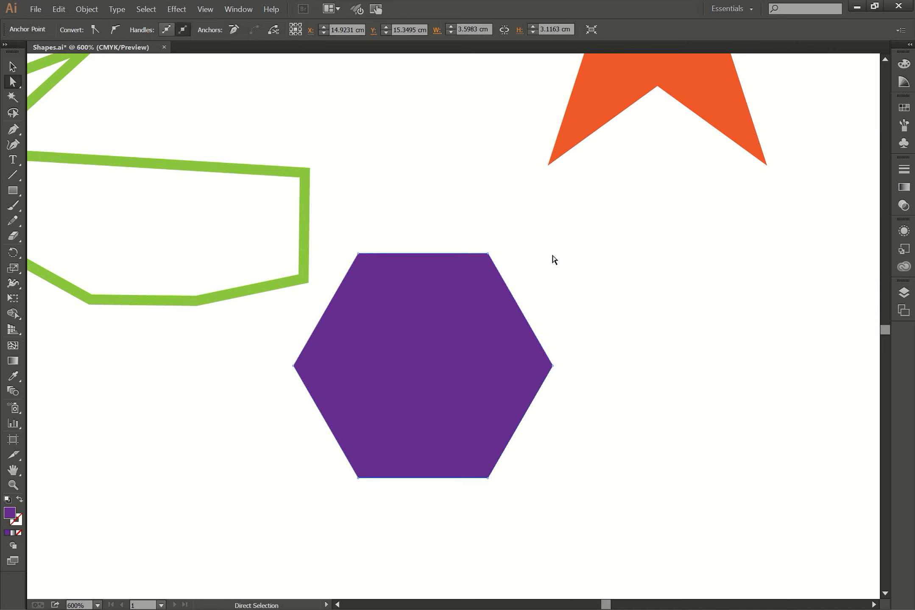
click(487, 253)
drag(487, 255, 533, 188)
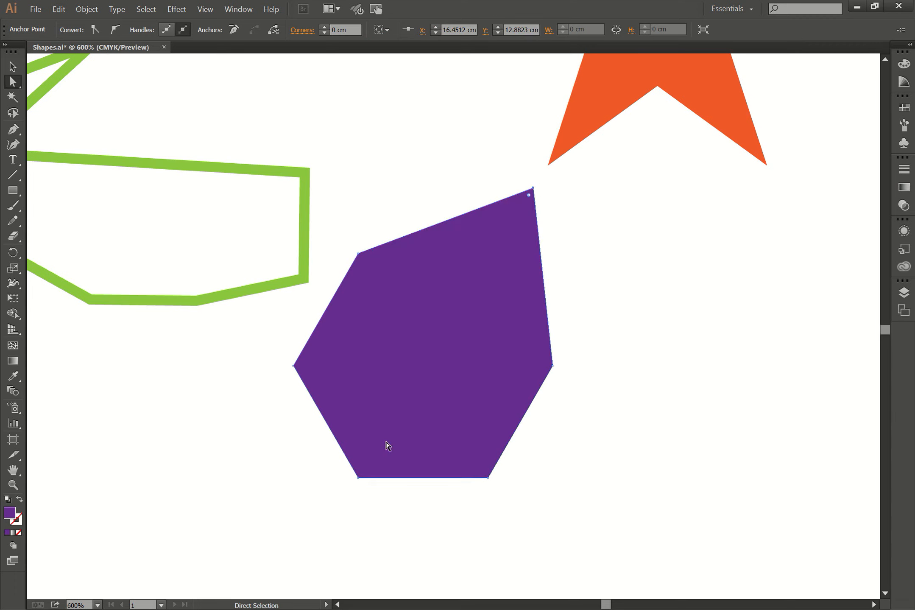
drag(359, 478, 300, 547)
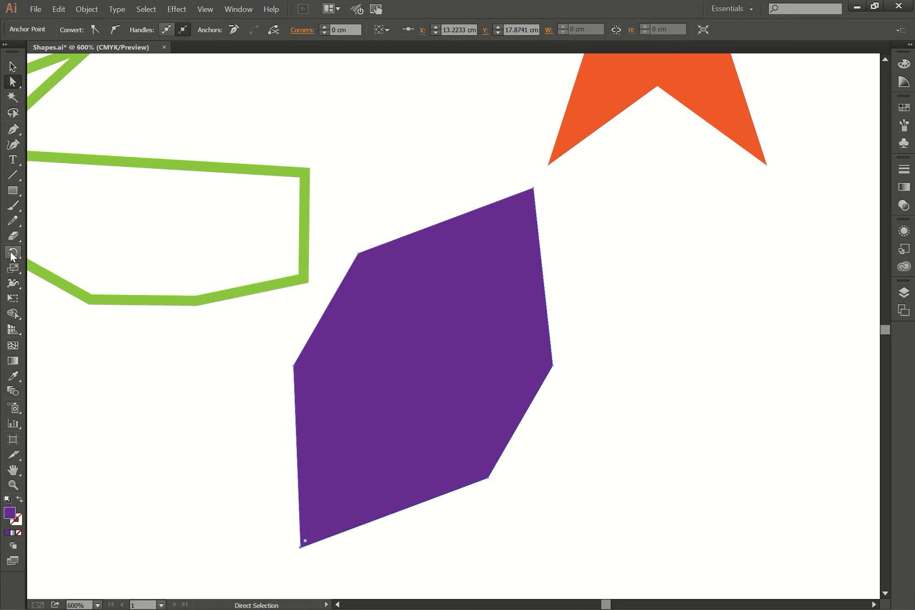
Rotate the purple shape about its centre until its long diagonal is nearly horizontal, and swing it counterclockwise about its leftmost corner toward the orange star.
click(438, 335)
click(13, 252)
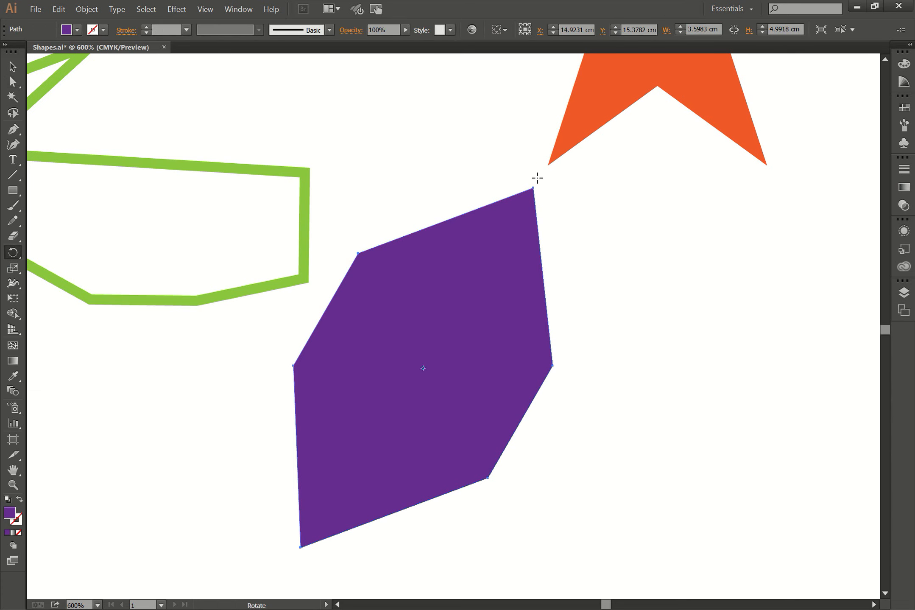
drag(529, 172, 226, 323)
drag(301, 250, 700, 273)
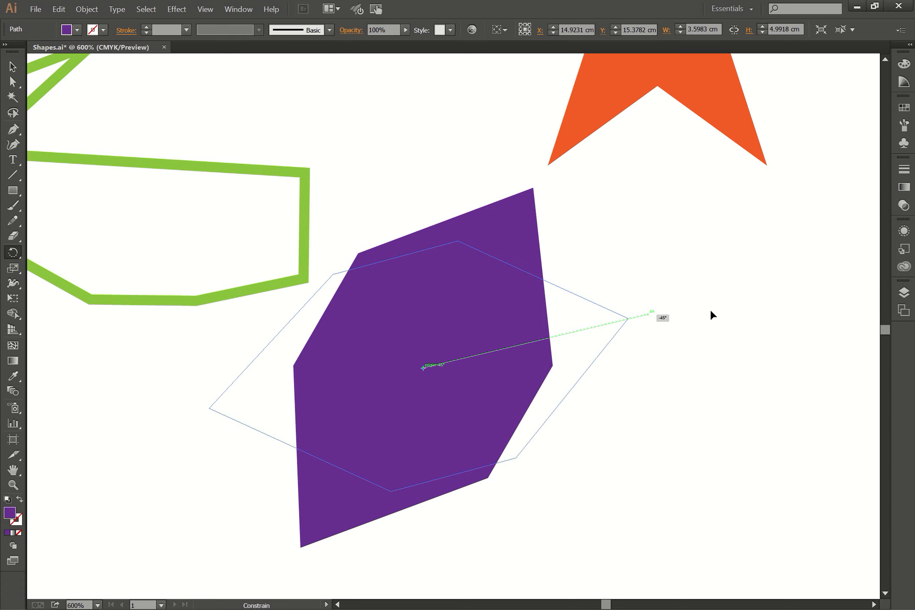
drag(720, 406, 754, 377)
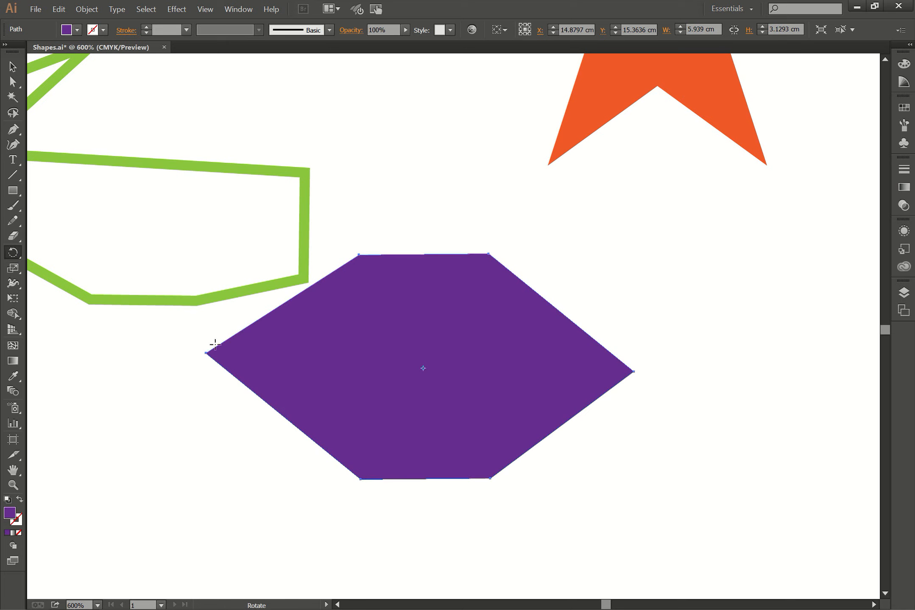
click(204, 352)
drag(668, 376, 451, 209)
Give the orange-outlined circle the solid teal appearance of the crescent shape with the Eyedropper.
drag(443, 249, 741, 461)
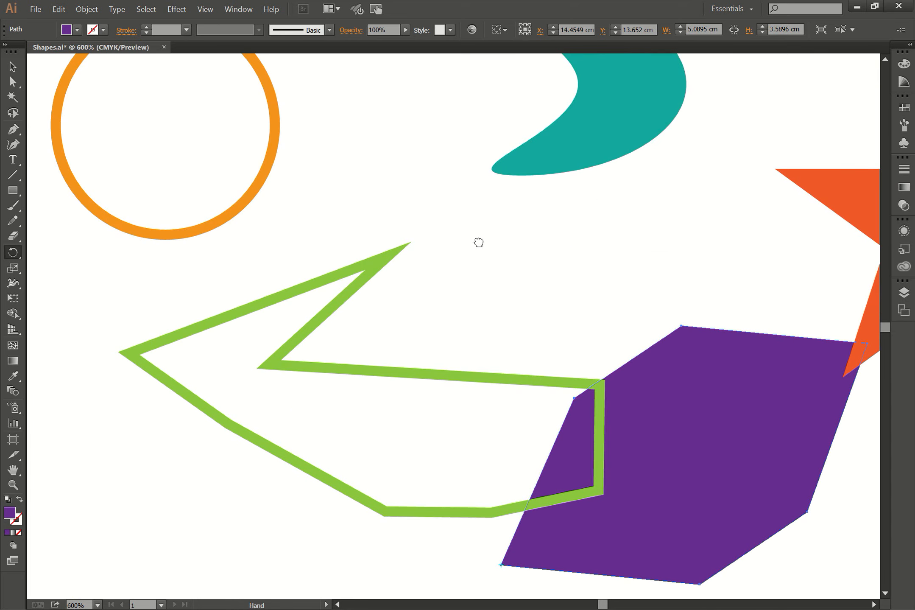
drag(496, 220, 452, 429)
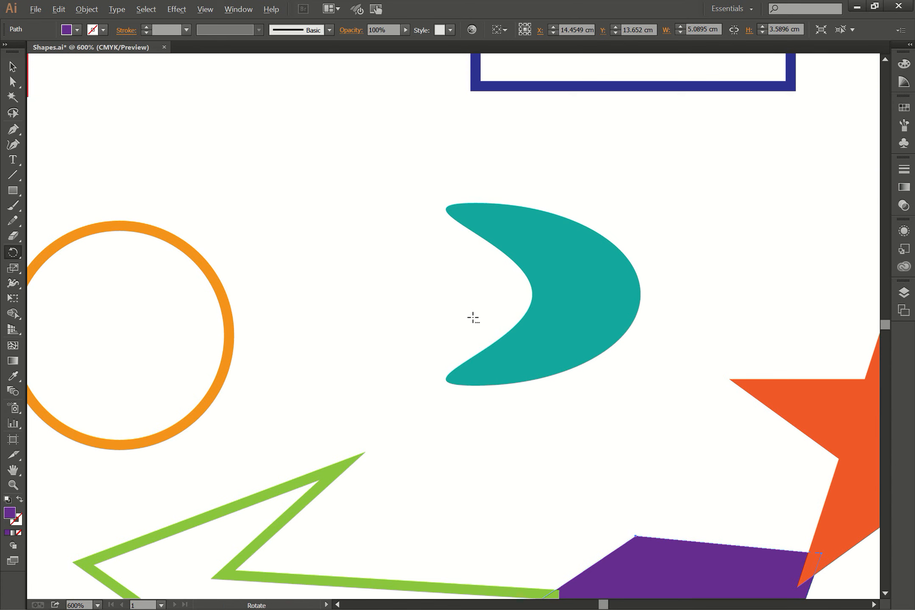
key(ctrl+minus)
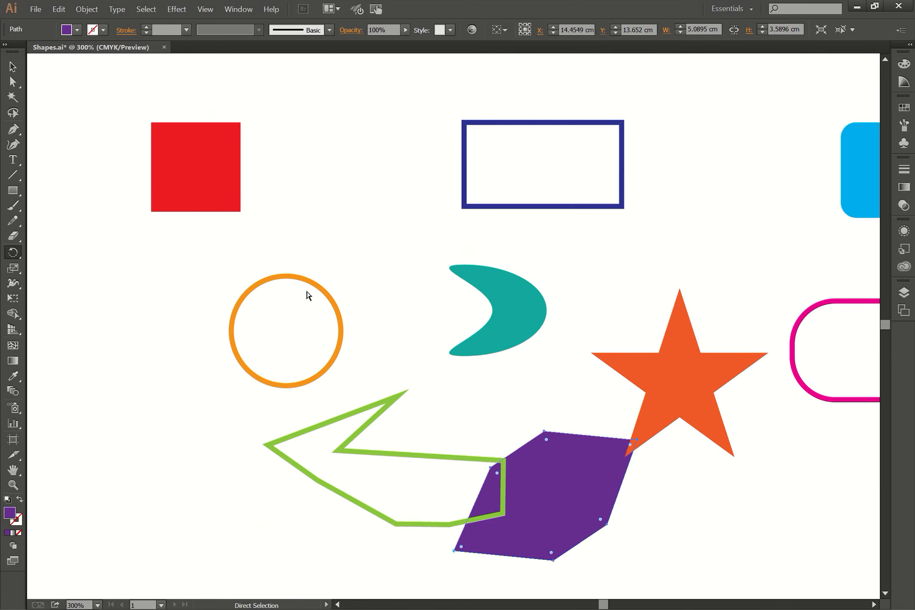
ctrl+click(317, 285)
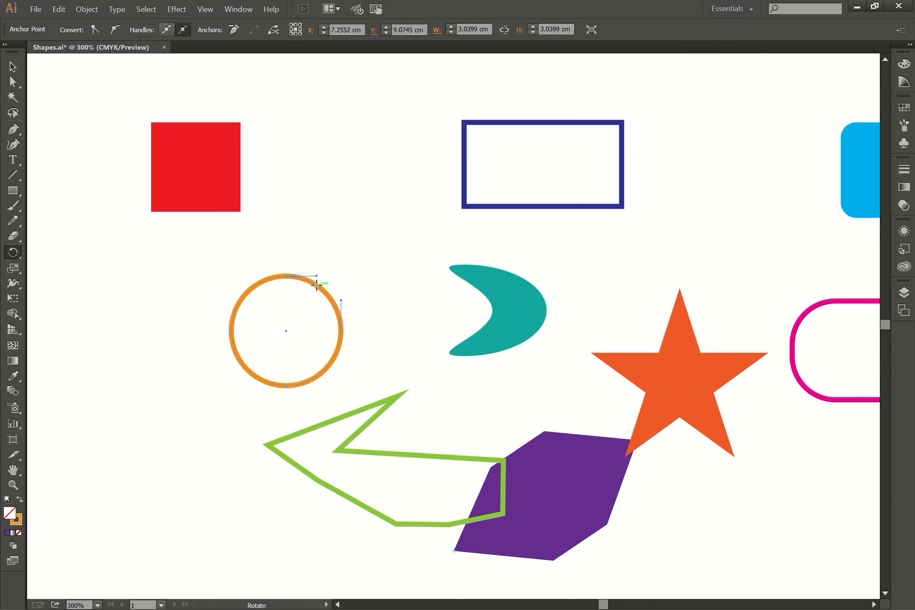
key(i)
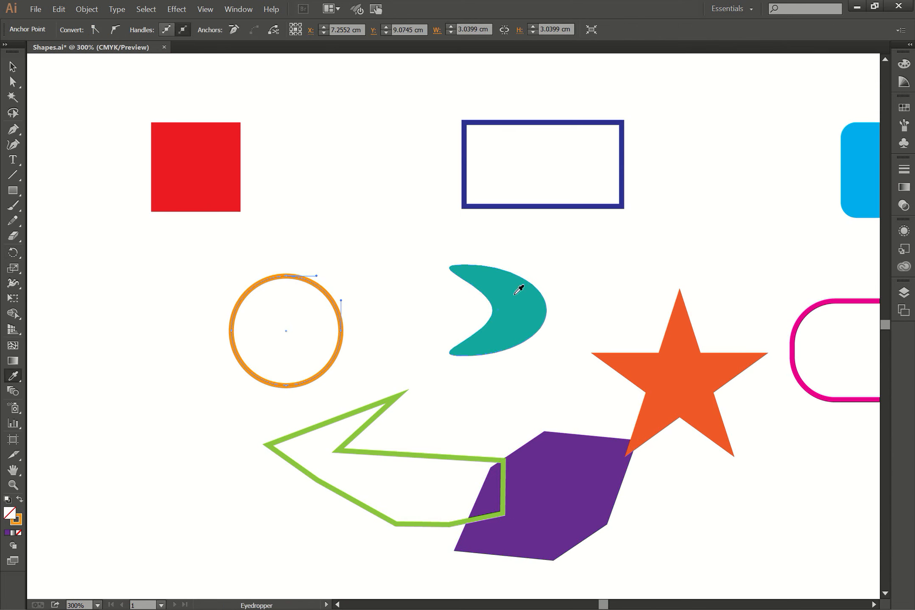
click(516, 293)
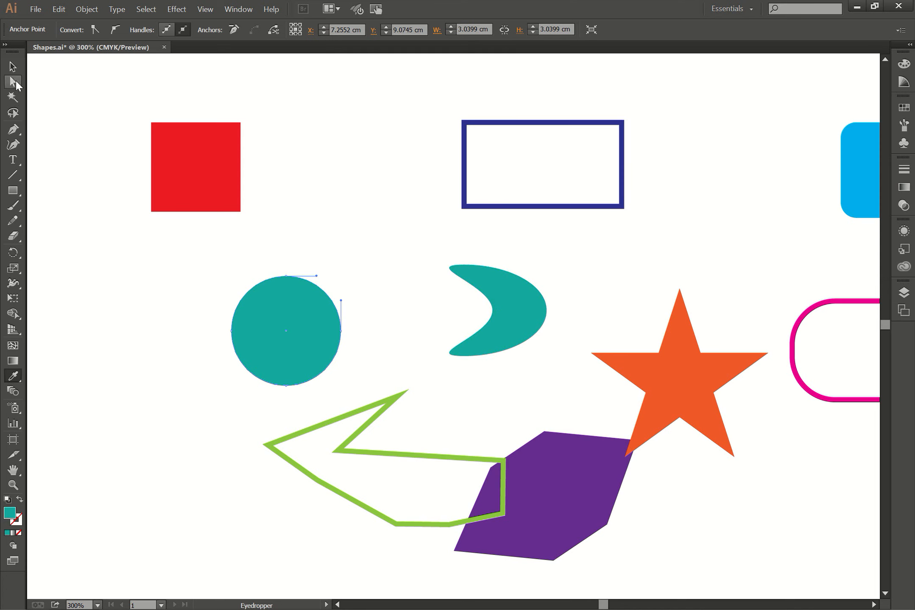
Move the teal circle onto the red square so its centre sits on the square's lower-right corner.
click(11, 67)
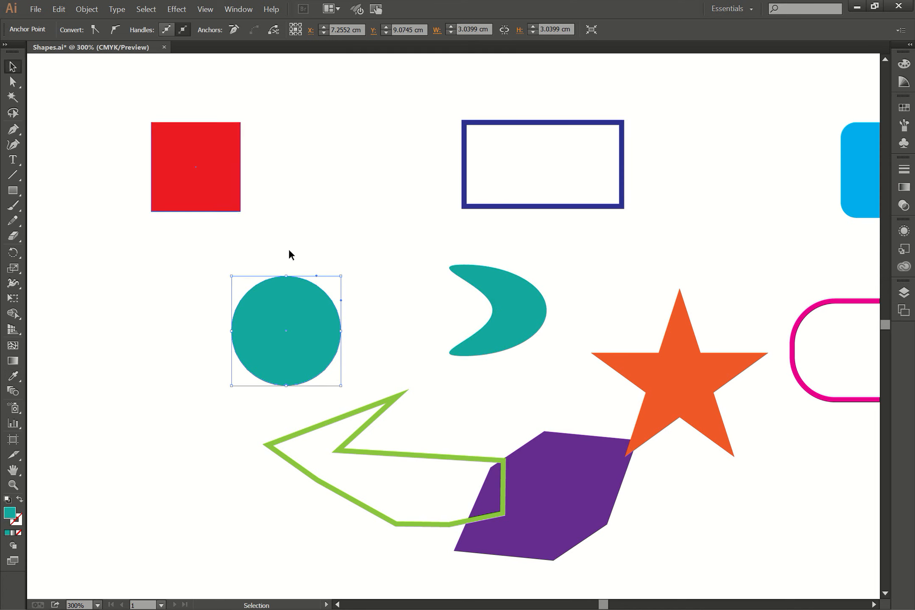
click(359, 265)
drag(285, 330, 240, 213)
Select the red square and teal circle together, duplicate the pair below and to the left, and reselect the original pair.
drag(327, 139, 190, 186)
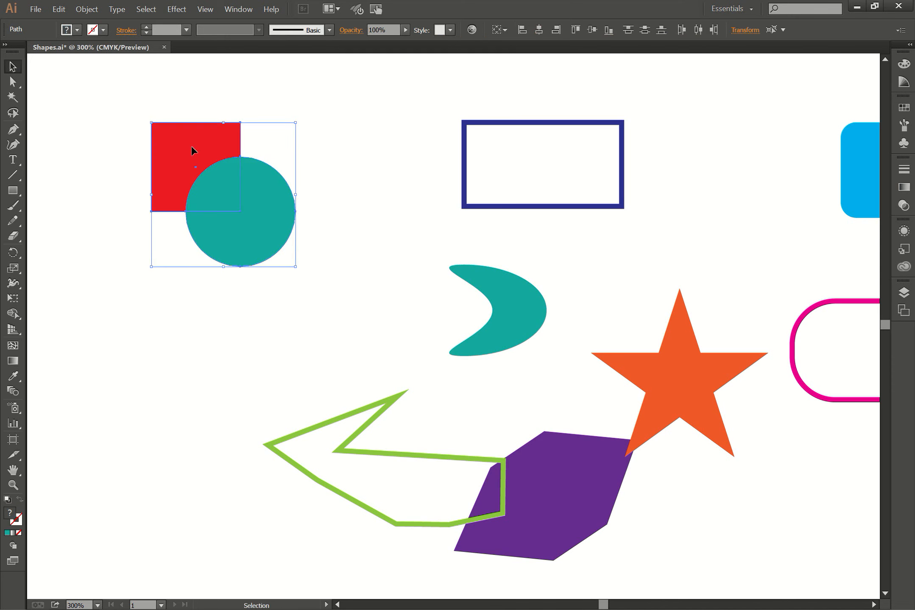
drag(194, 147, 121, 384)
drag(259, 172, 125, 278)
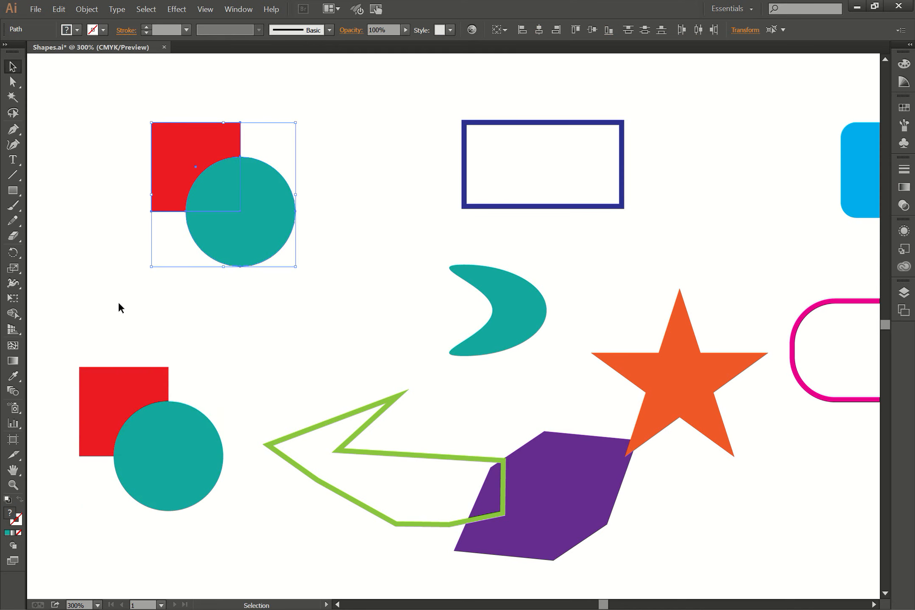
Divide the original overlapping red square and teal circle with Pathfinder Divide, and ungroup the resulting pieces.
click(238, 6)
click(273, 387)
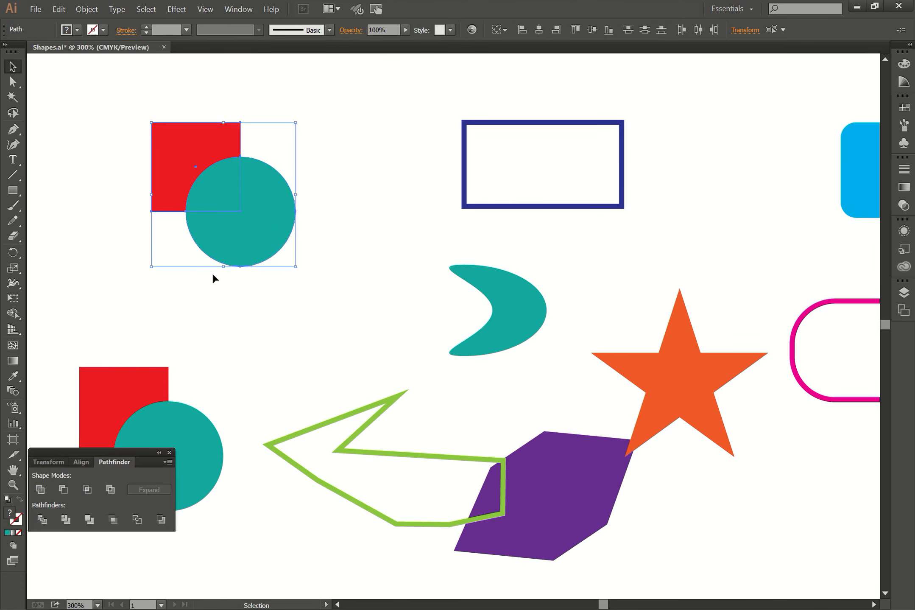
click(41, 520)
click(87, 10)
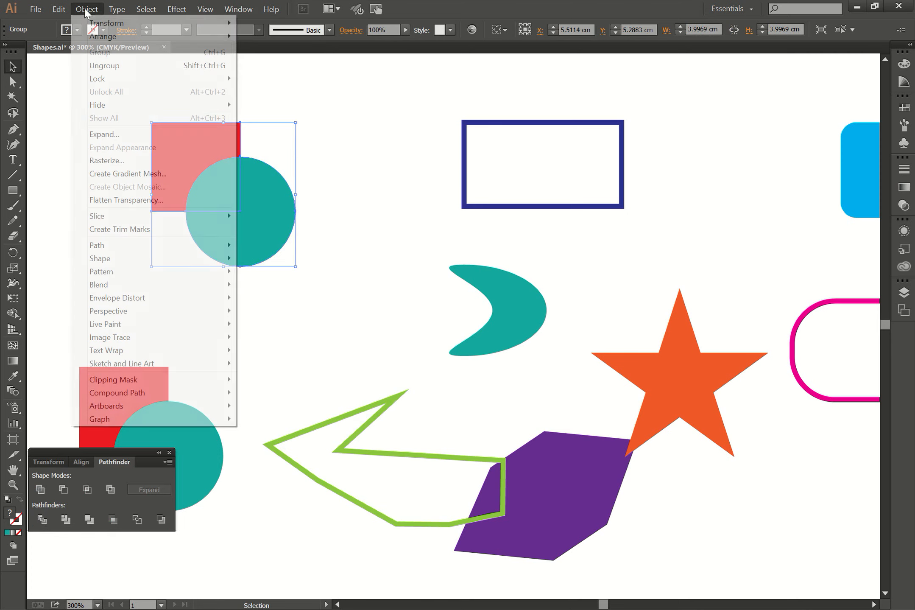
click(106, 66)
Separate the divided pieces: three-quarter circle to the right, quarter circle up and right, notched red square up and left; uncover the duplicate pair.
click(279, 215)
drag(274, 215, 334, 213)
drag(224, 191, 295, 116)
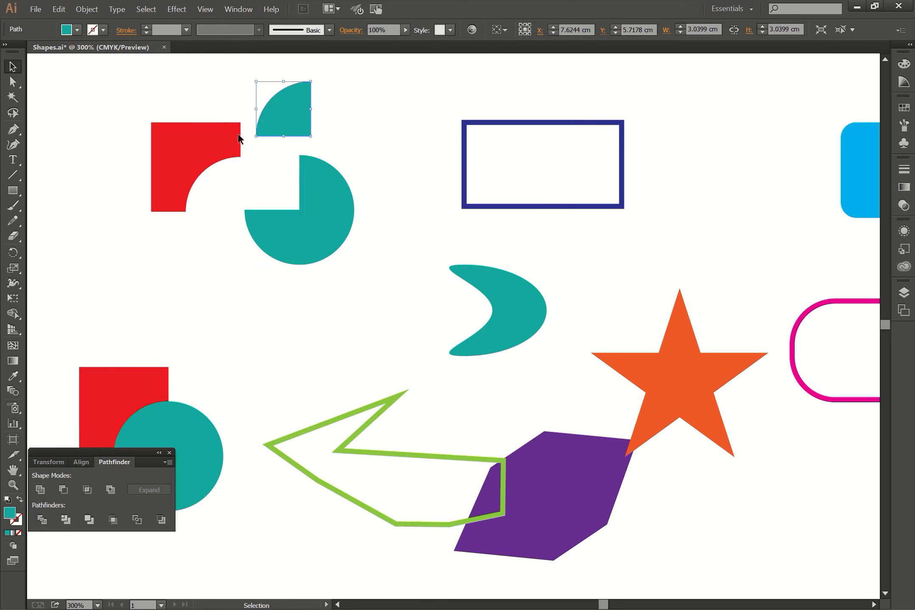
click(201, 139)
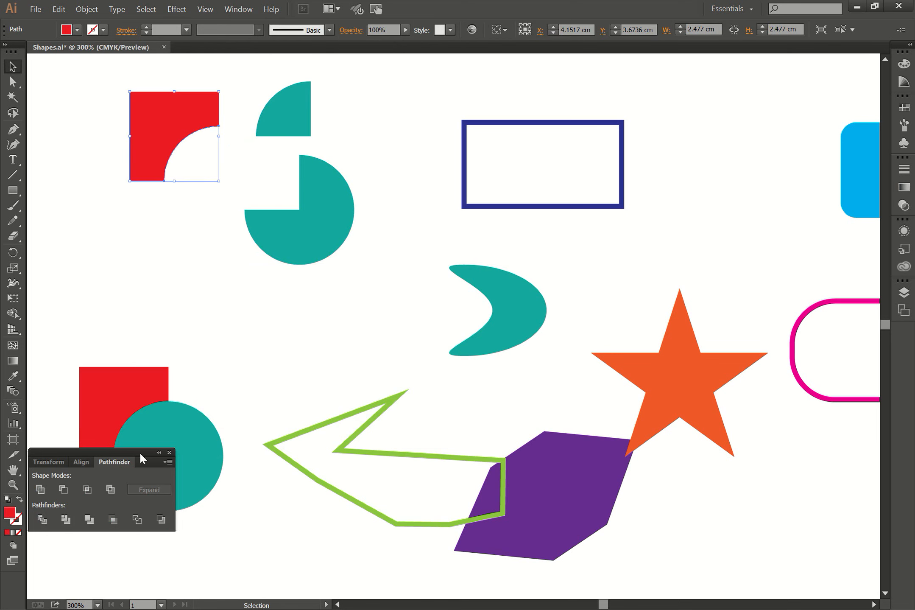
drag(139, 453, 139, 505)
click(224, 321)
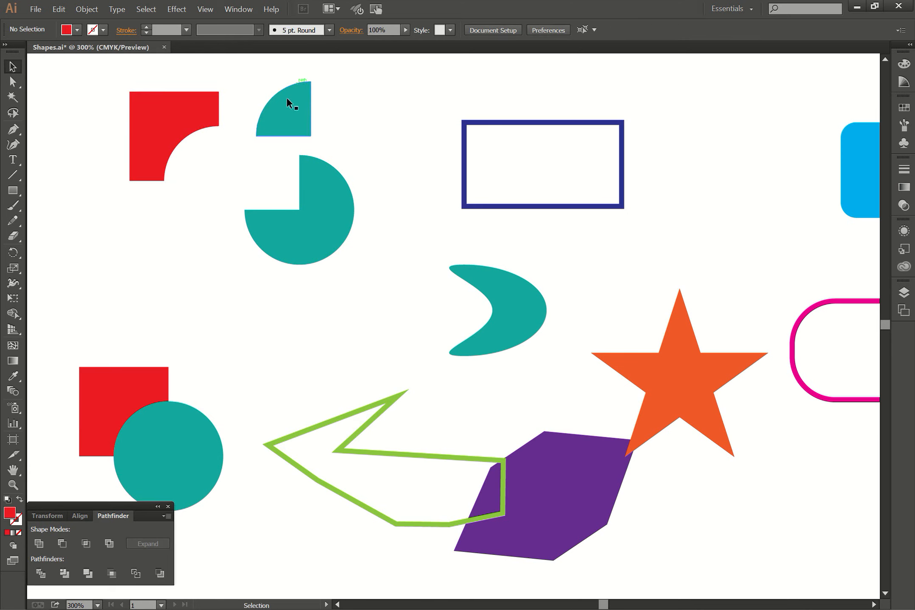
Move the teal circle of the duplicate pair to the space right of the blue rectangle, and deselect it.
drag(186, 445, 720, 157)
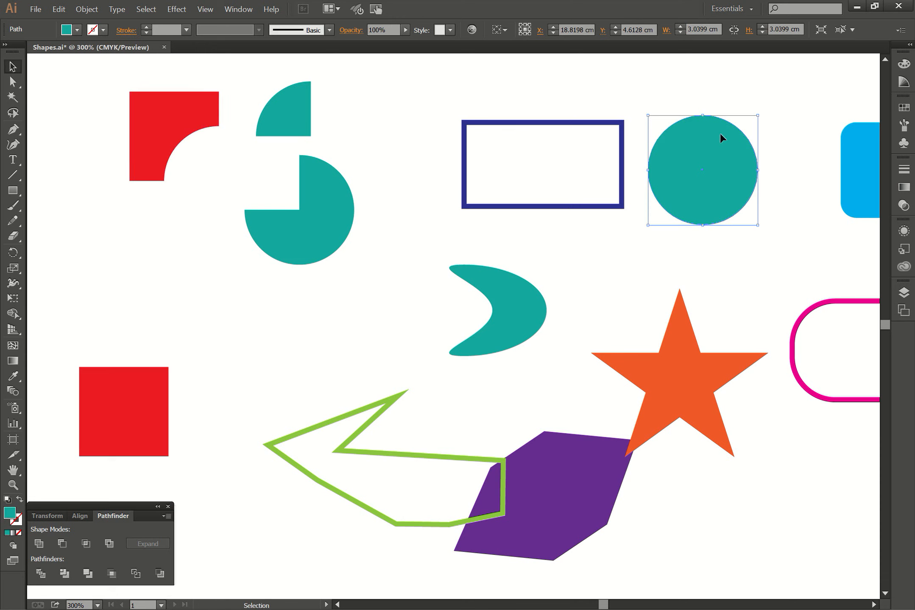
click(705, 92)
click(704, 118)
key(a)
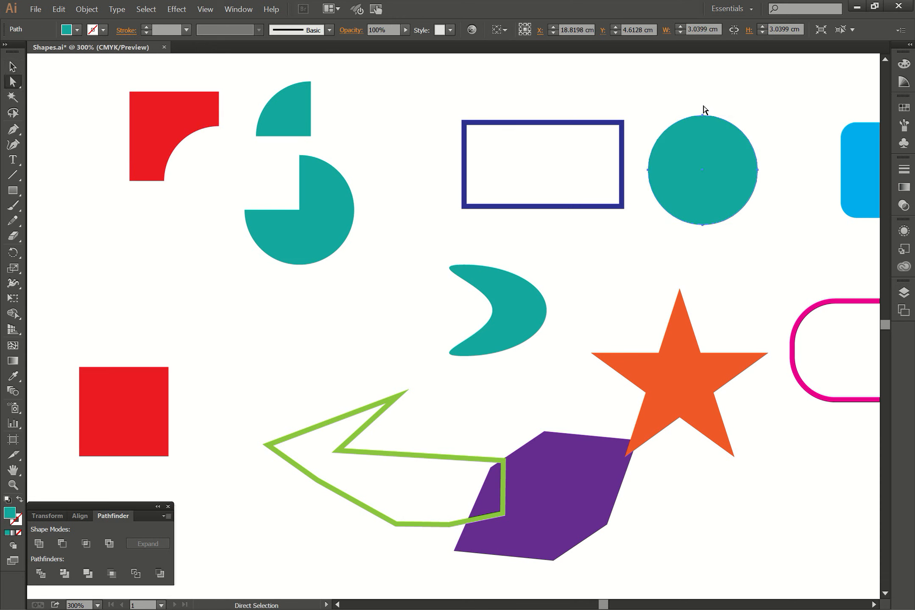
click(705, 92)
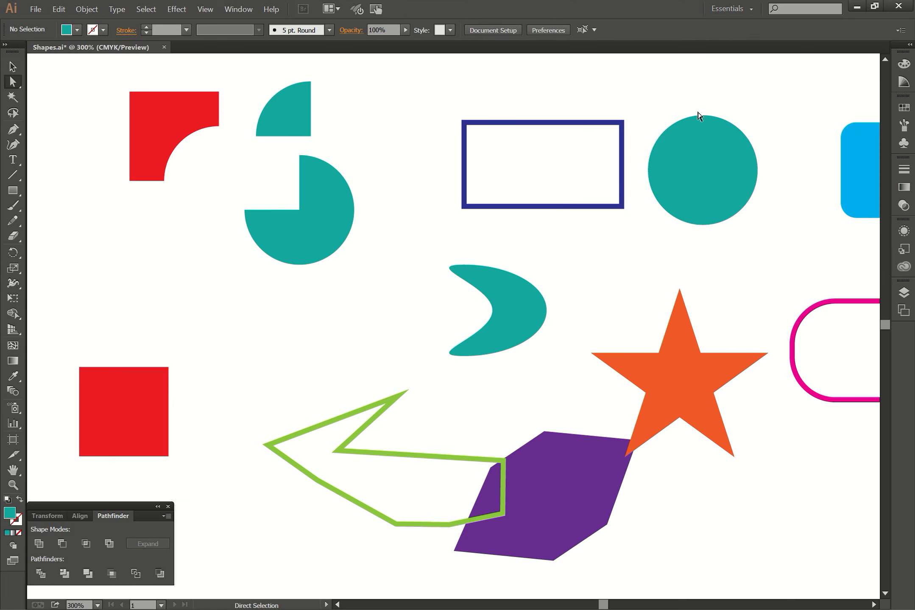
Try to turn the teal circle into a bowl by moving its top anchor point down to the centre, and undo it.
drag(703, 118, 703, 168)
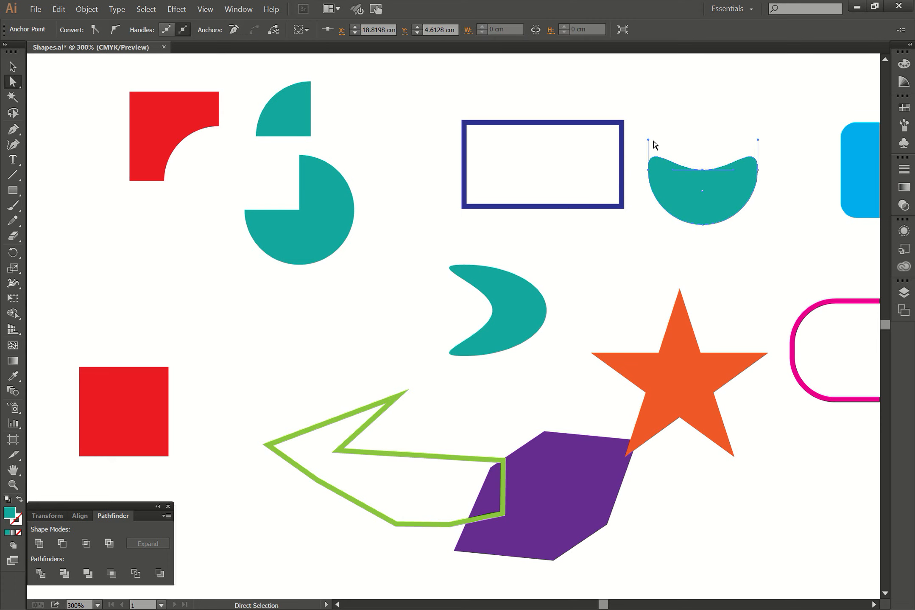
key(v)
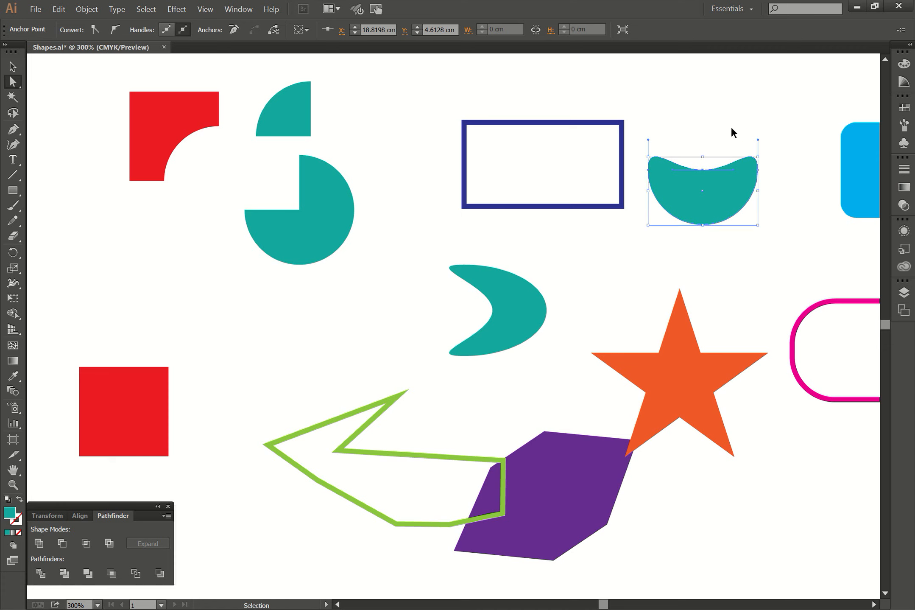
key(ctrl+z)
key(a)
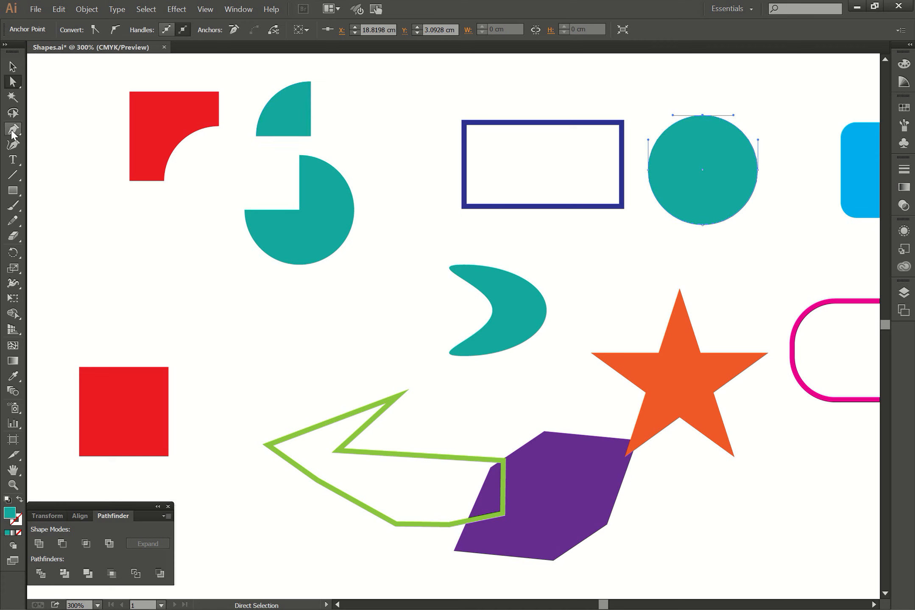
Remove the top anchor point of the teal circle with the Delete Anchor Point tool.
drag(14, 129, 78, 160)
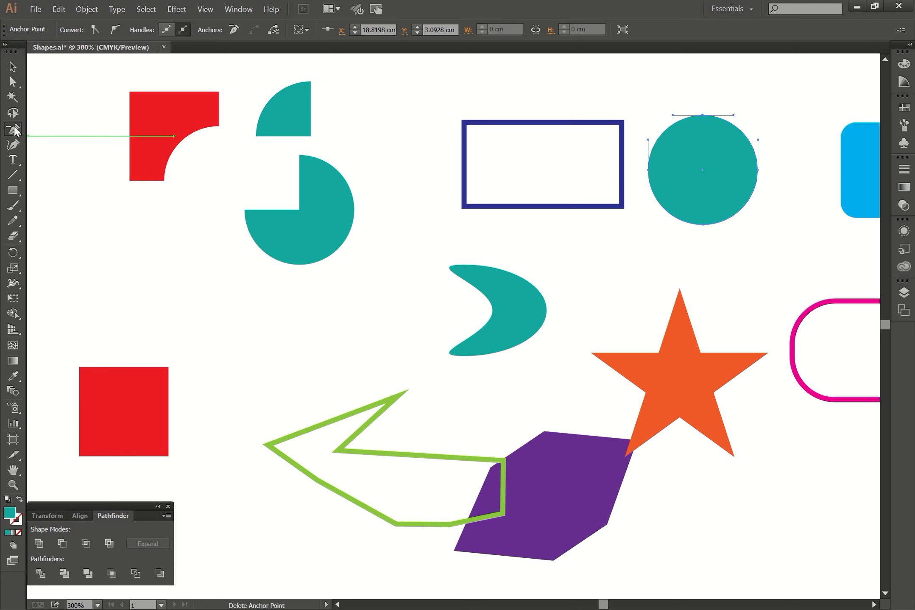
drag(19, 129, 47, 125)
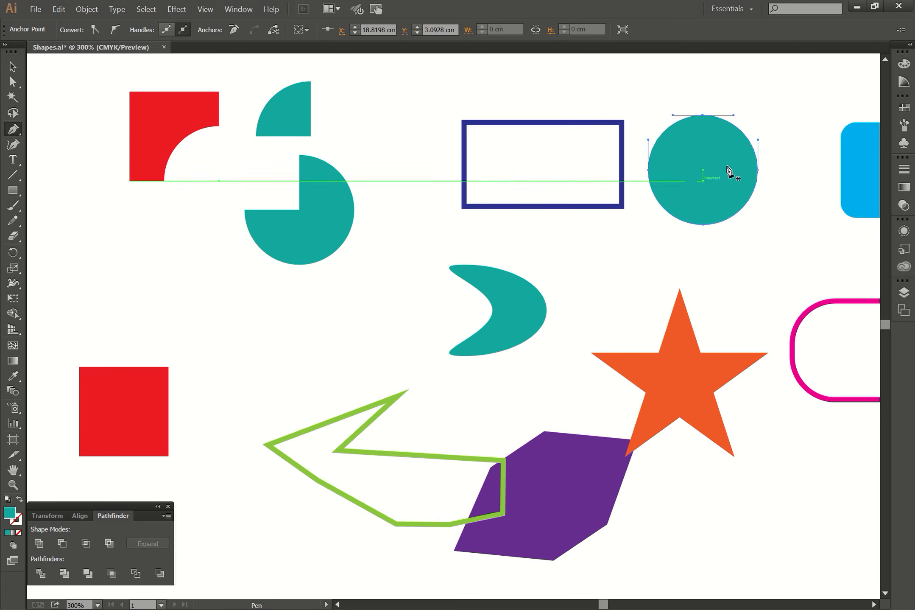
click(703, 116)
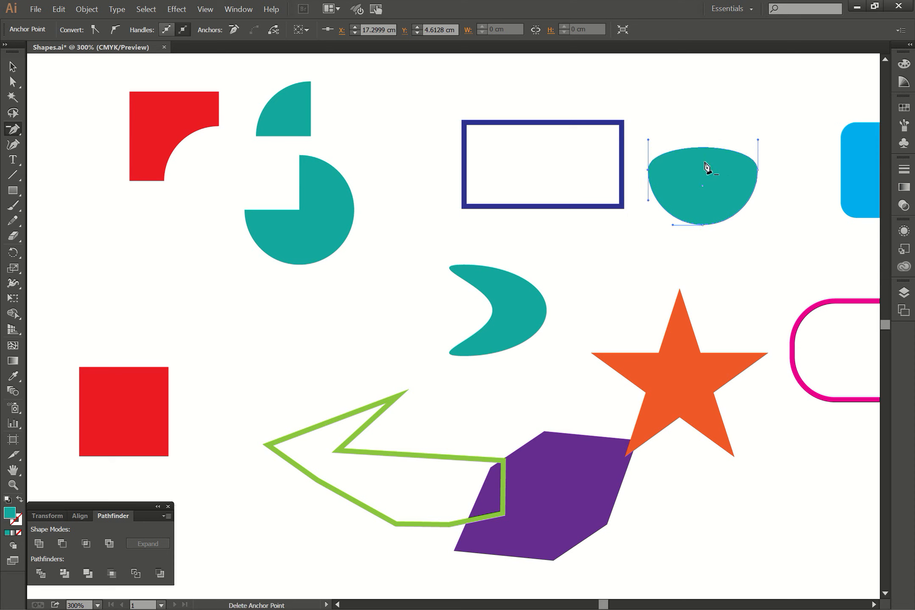
click(650, 143)
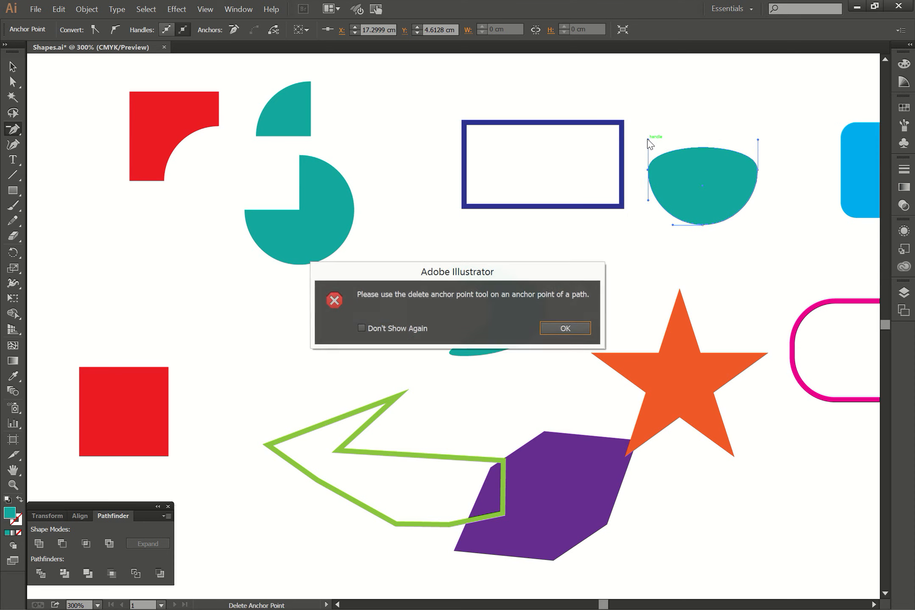
click(565, 328)
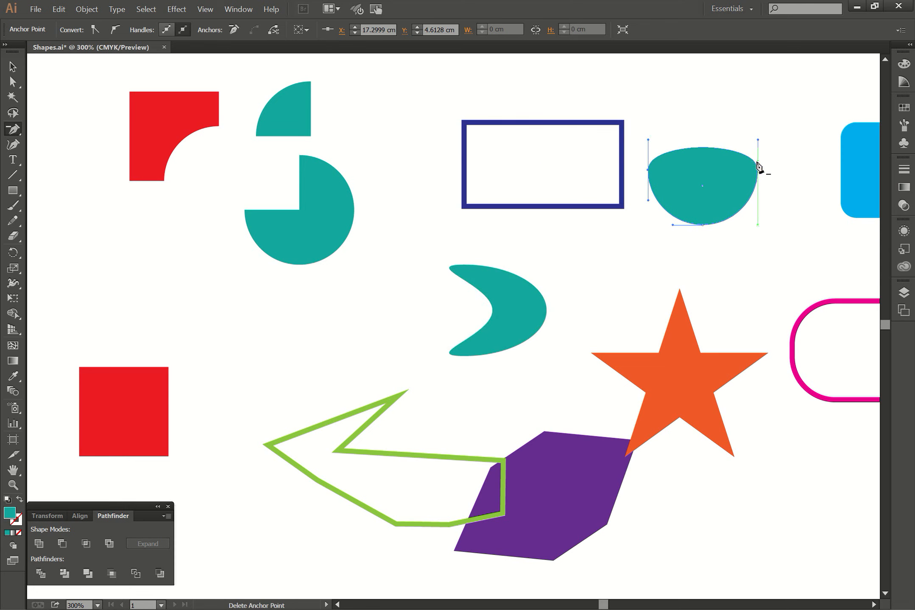
Try pulling the teal shape's upper-right and upper-left direction handles inward one at a time, undoing each change.
key(a)
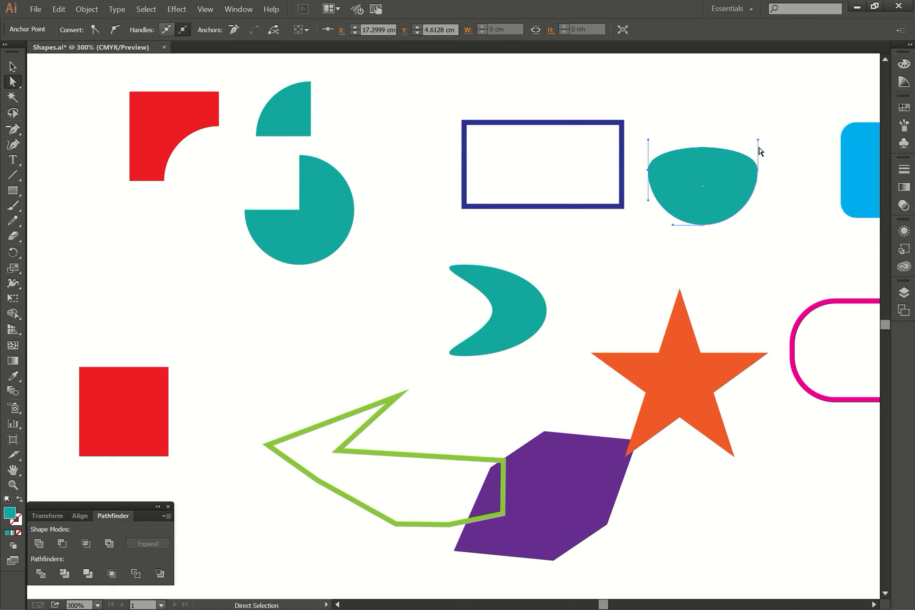
drag(759, 140, 723, 175)
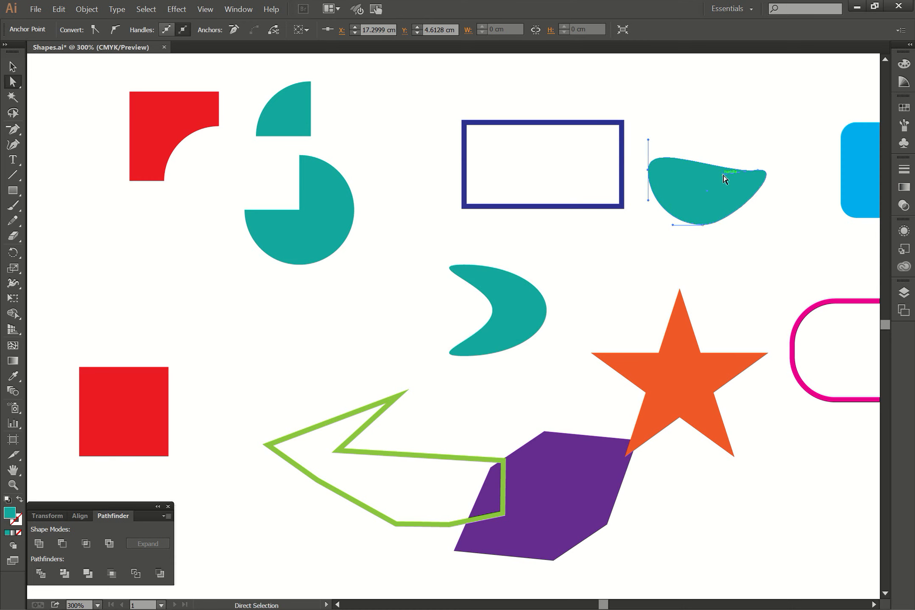
key(ctrl+z)
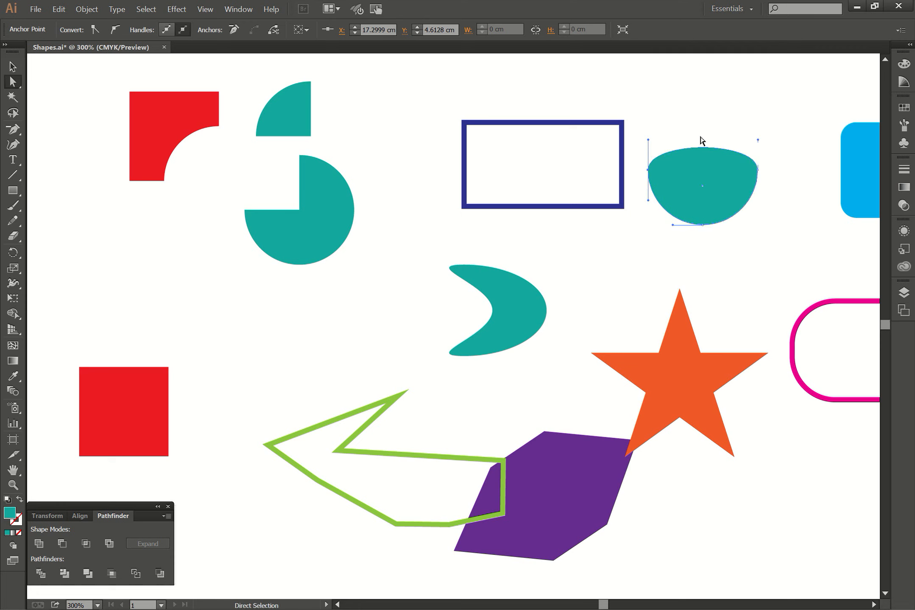
drag(649, 138, 701, 174)
key(ctrl+z)
Adjust the teal shape's upper direction handles to flatten its top into the straight edge of a half circle.
drag(755, 141, 709, 120)
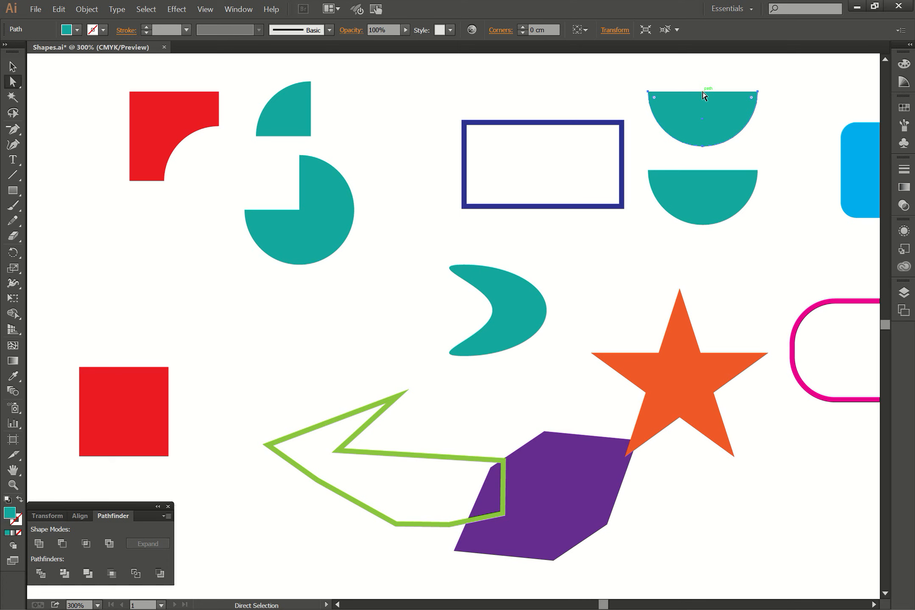
Add anchor points along the flat top edge of the upper teal half circle and delete its upper-left corner anchor point.
key(plus)
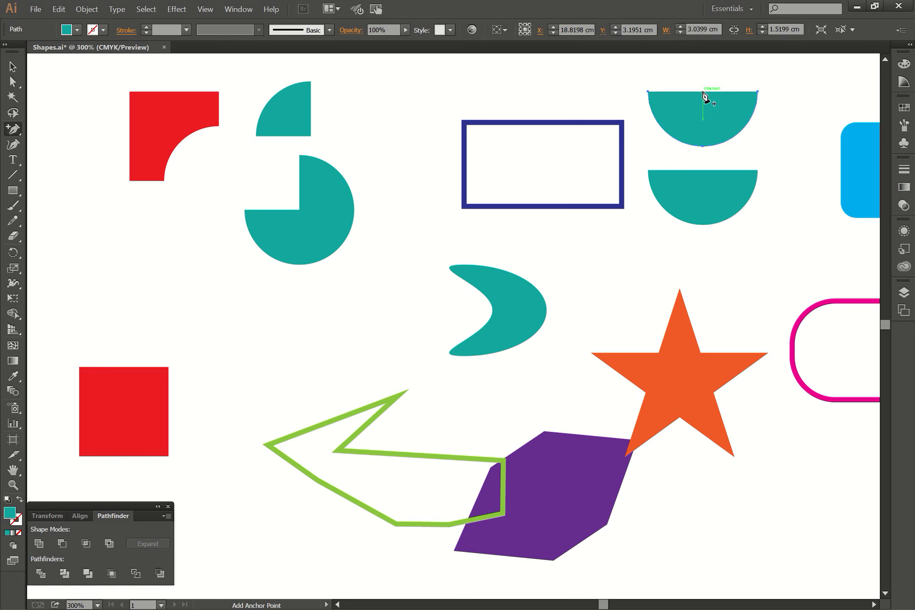
click(703, 91)
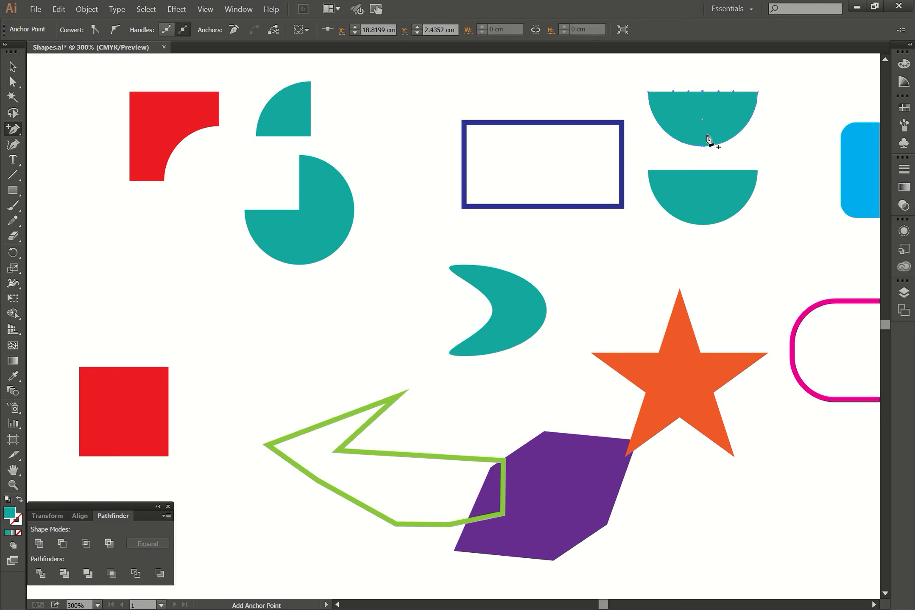
key(minus)
click(648, 92)
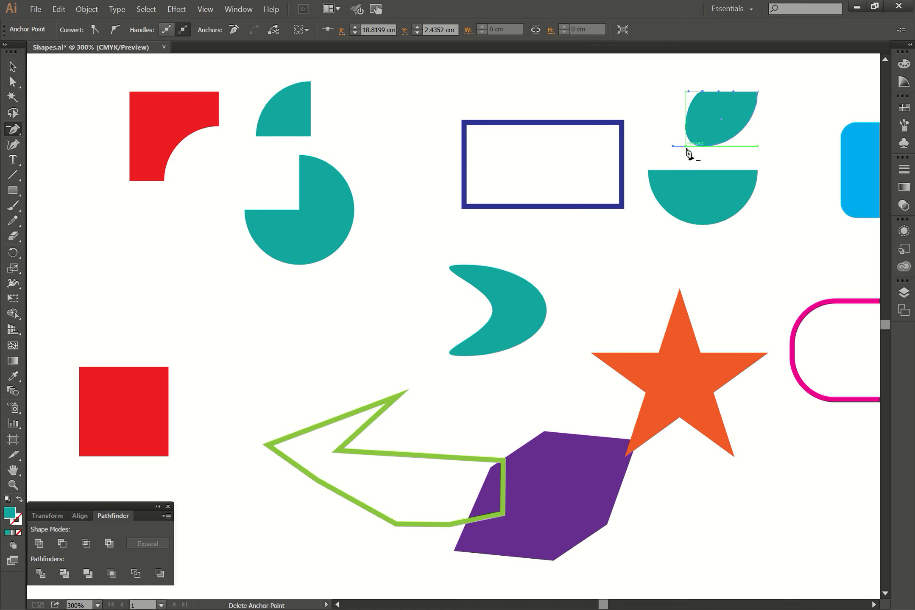
Adjust the lower direction handle of the upper teal shape to straighten its left side into a quarter circle.
key(a)
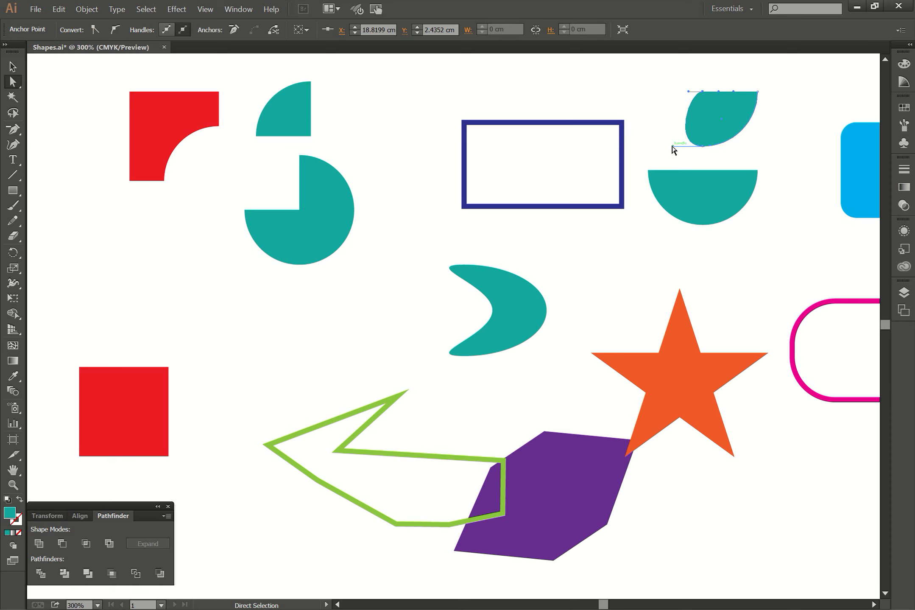
drag(673, 146, 656, 104)
key(ctrl+z)
drag(673, 146, 756, 105)
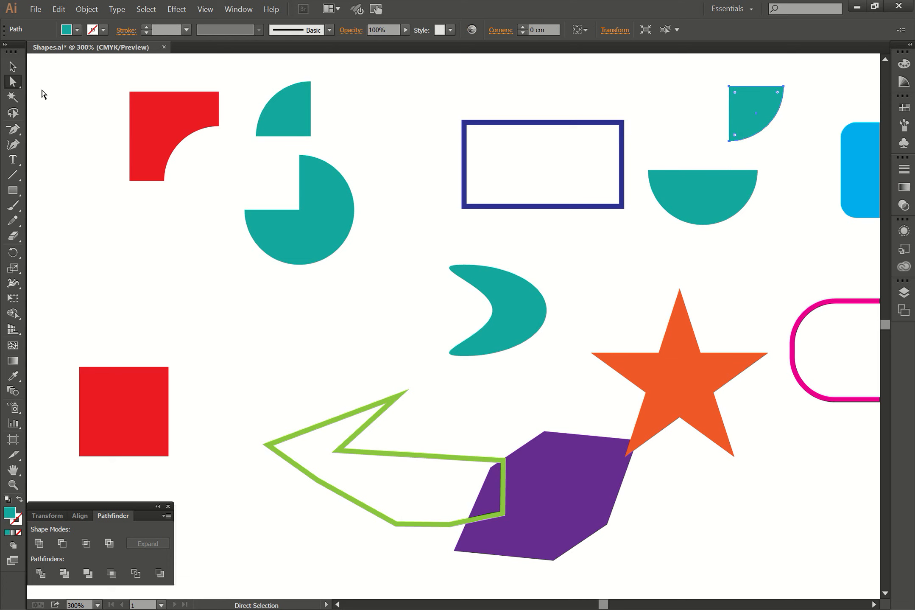
Move the red square up beneath the red cut-out shape, and stretch the three-quarter circle's left anchor point outward horizontally.
click(9, 67)
drag(121, 427, 124, 290)
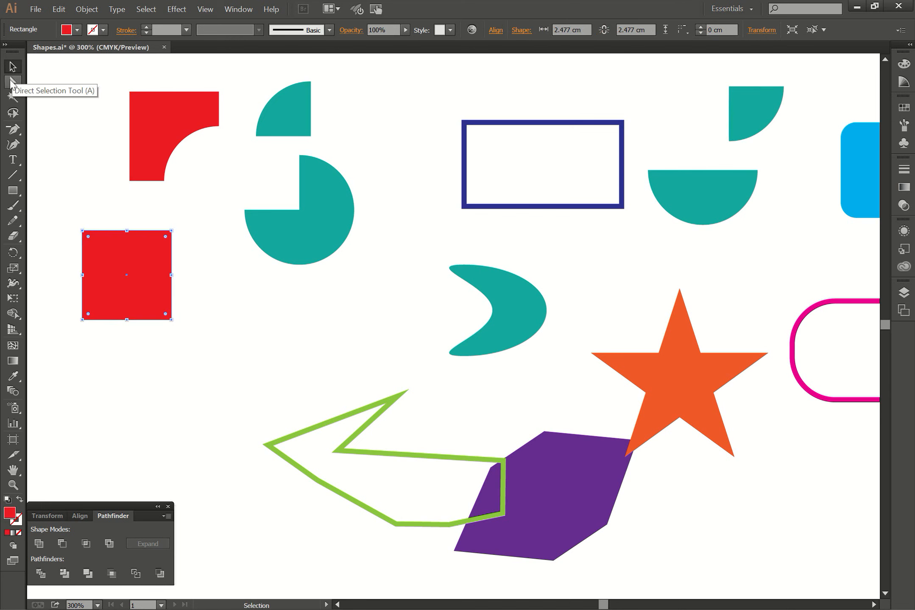
click(12, 82)
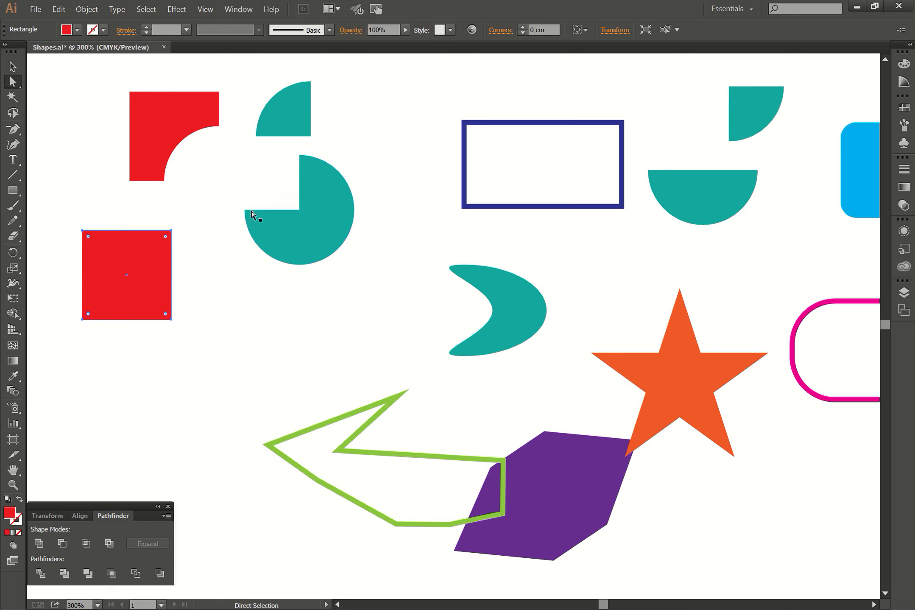
drag(245, 210, 180, 212)
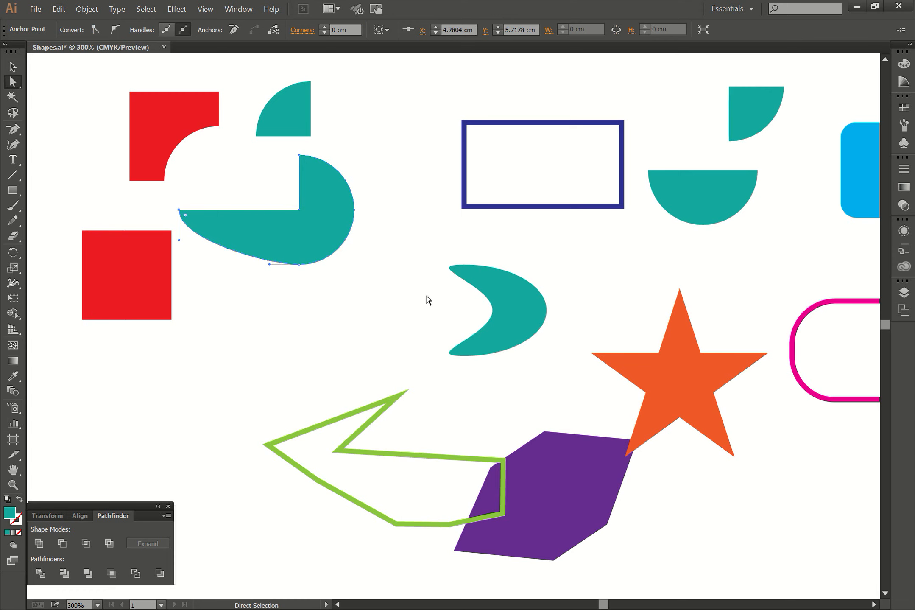
Move the orange star below the red square and delete its top, lower-left and neighbouring inner anchor points.
drag(678, 373, 184, 407)
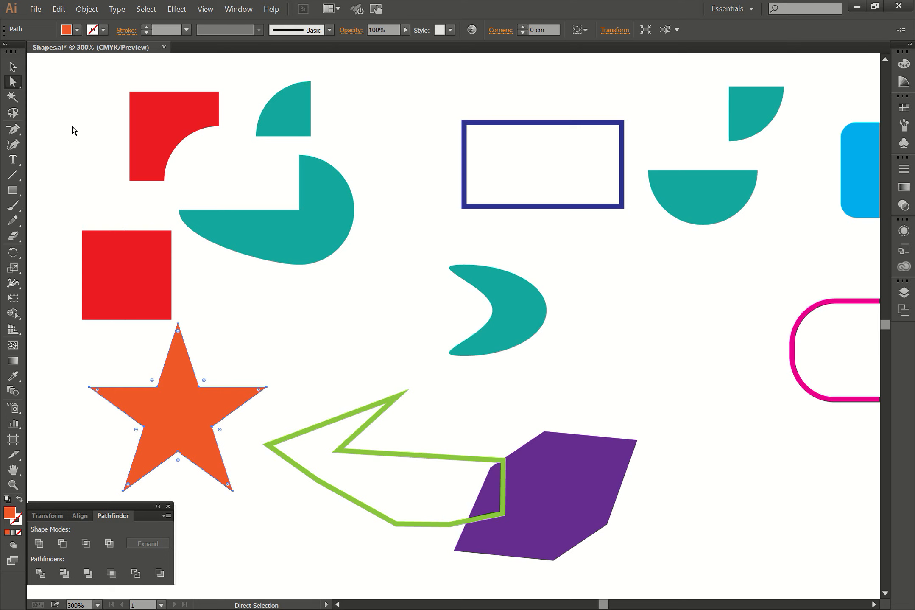
key(p)
click(179, 323)
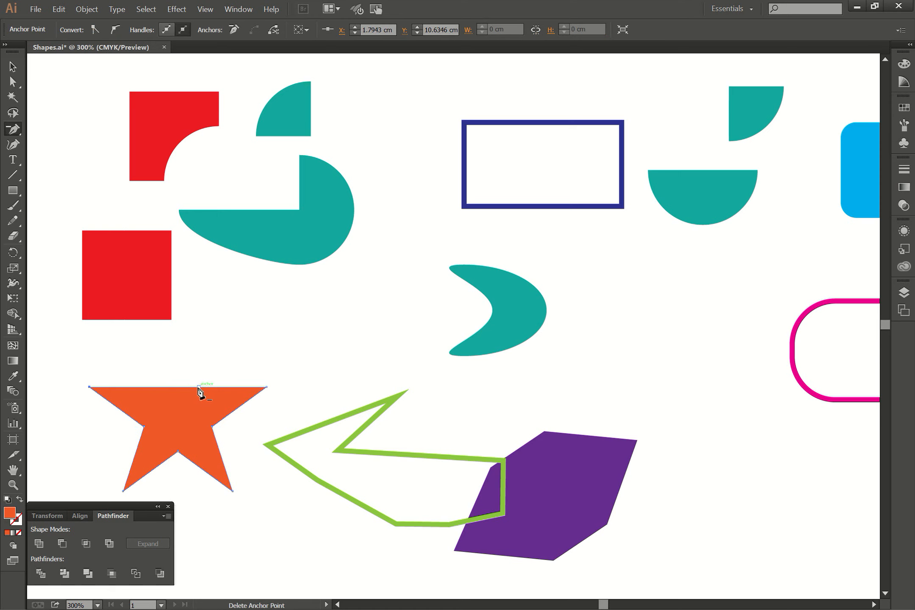
click(123, 491)
click(178, 451)
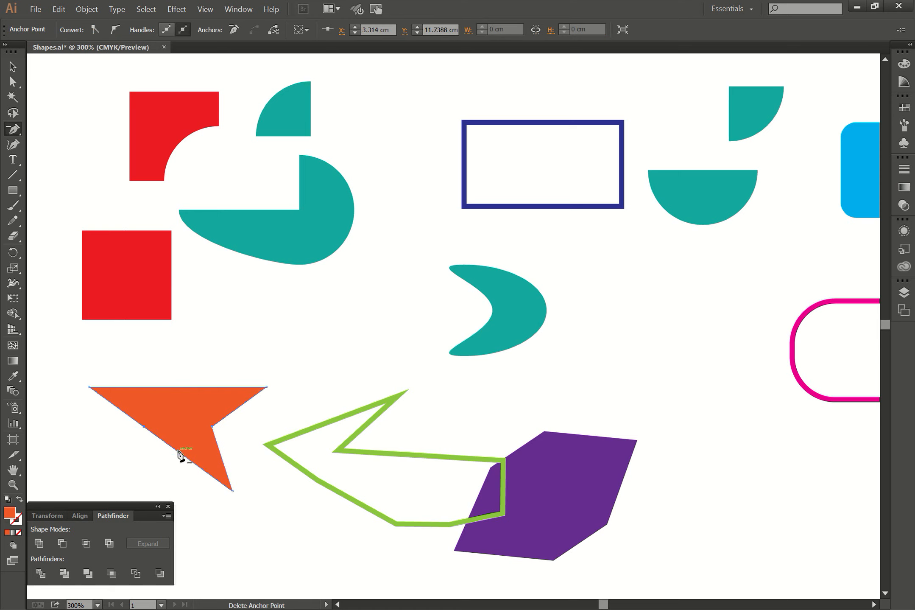
click(145, 432)
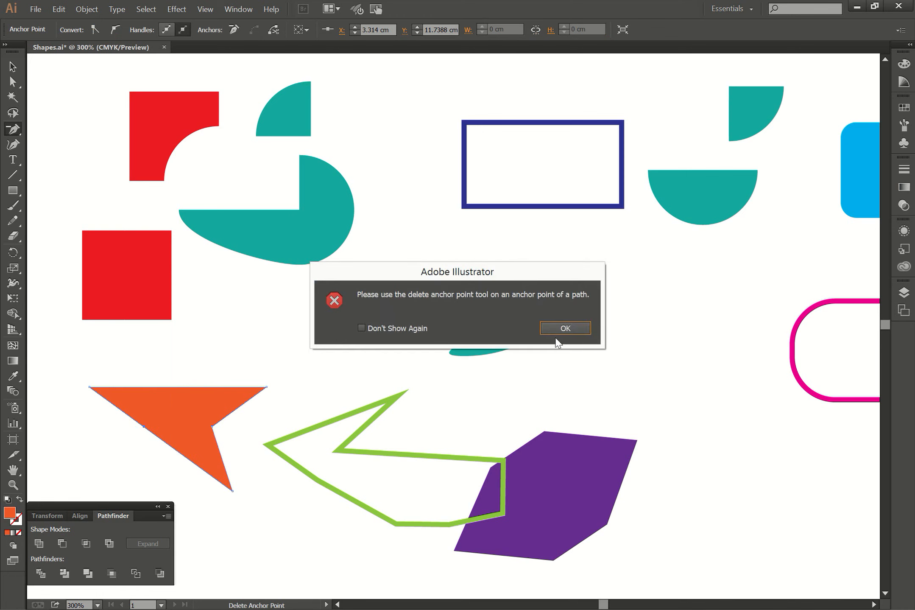
click(568, 330)
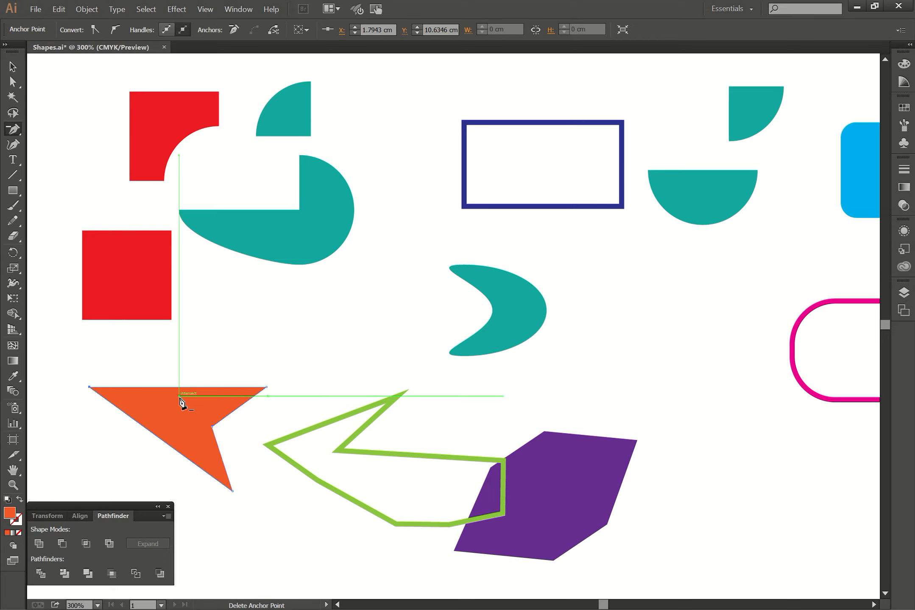
Add four anchor points along the orange shape's flat top edge, two outer and two closer to the middle.
key(plus)
click(147, 386)
click(235, 386)
click(235, 387)
click(168, 386)
click(207, 387)
Move the two inner anchor points of the orange shape's top edge up and outward to form a rectangular arrow shaft.
key(a)
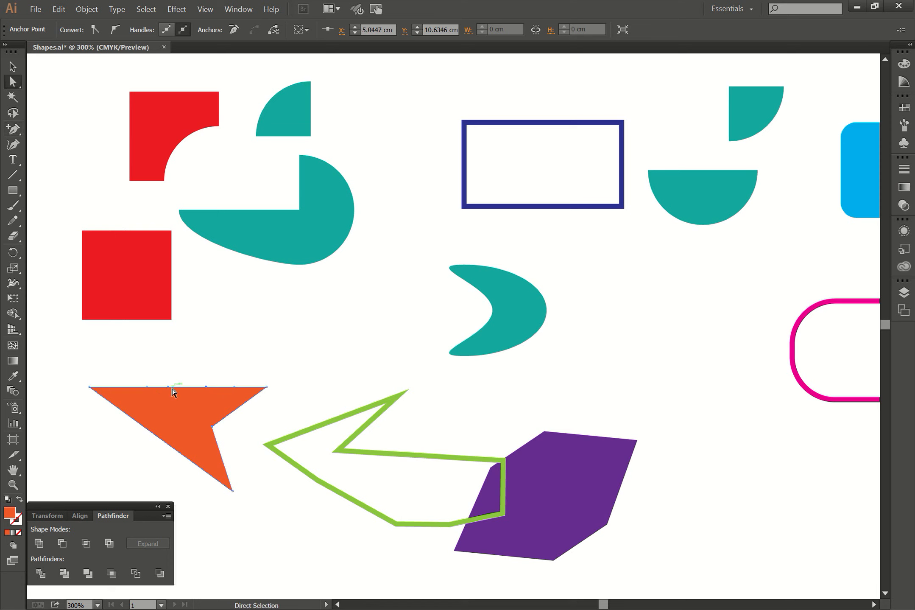
drag(168, 387, 145, 333)
drag(207, 387, 234, 335)
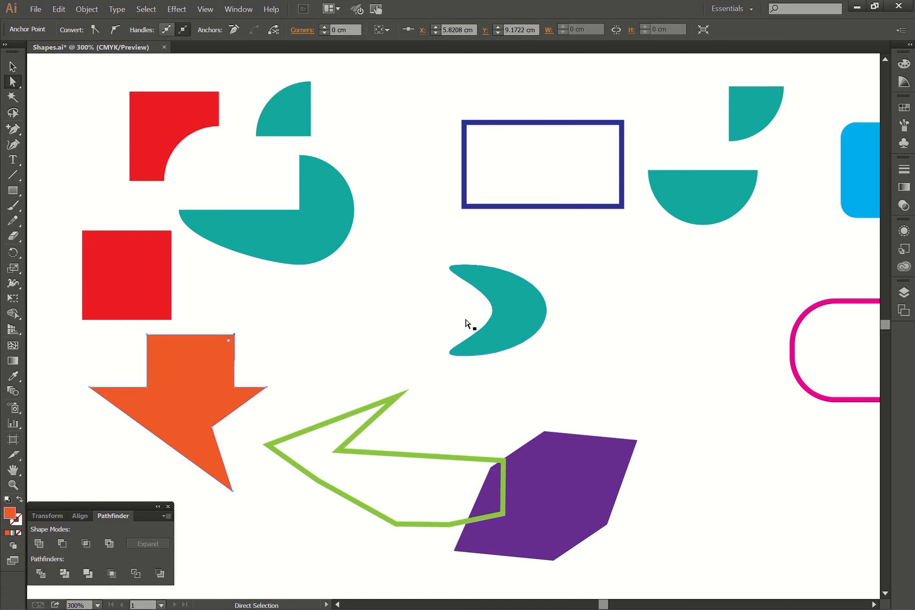
Rotate the whole orange arrow shape about 90° clockwise so that it points left.
click(185, 392)
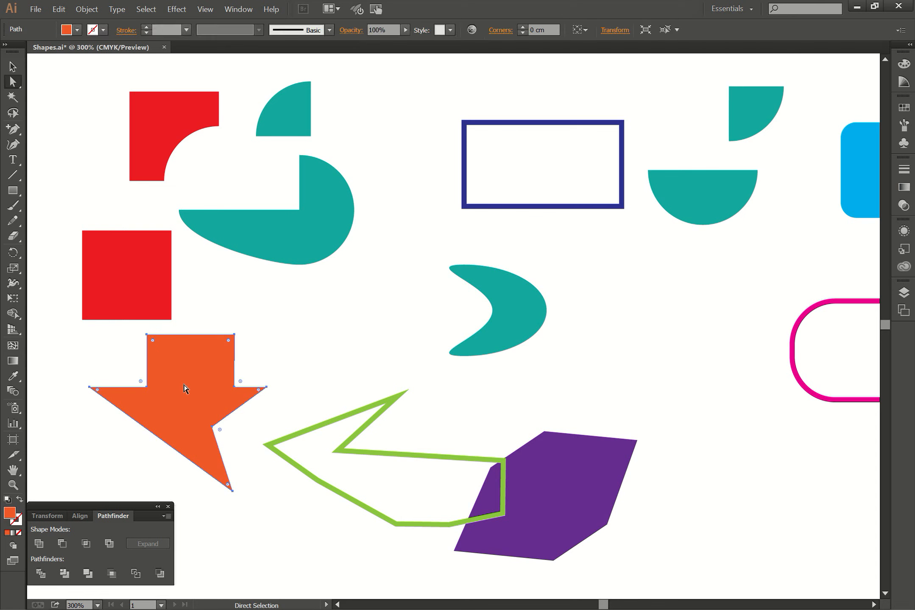
click(13, 252)
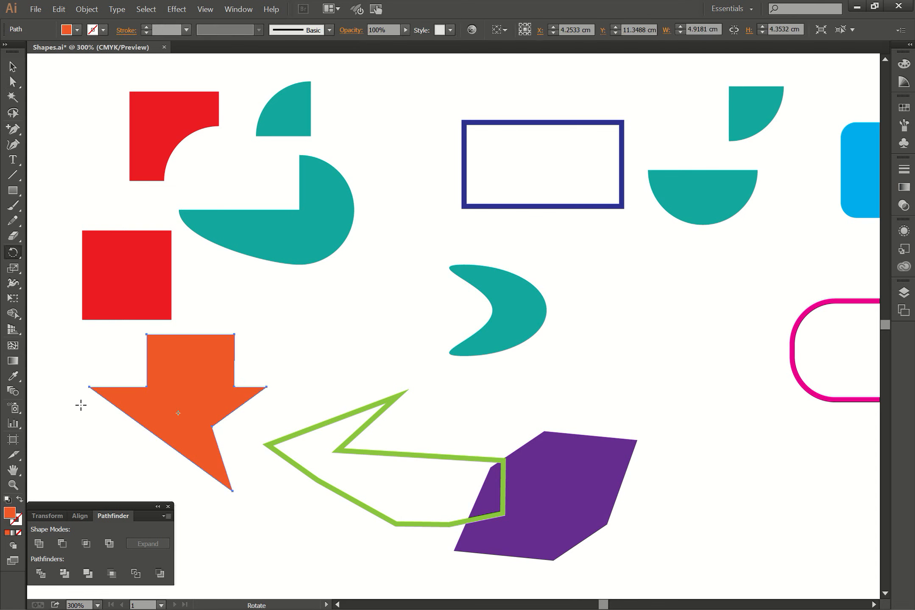
drag(87, 357, 236, 293)
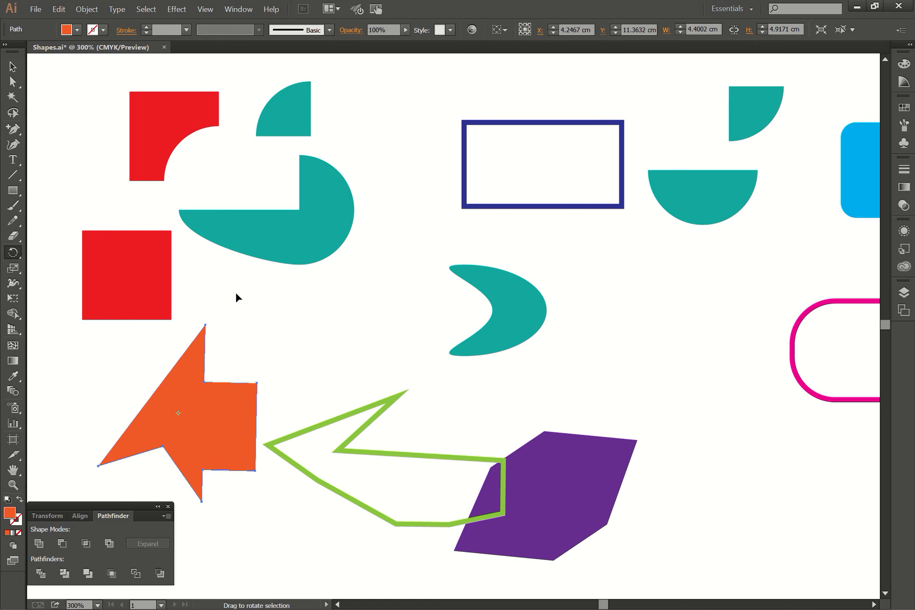